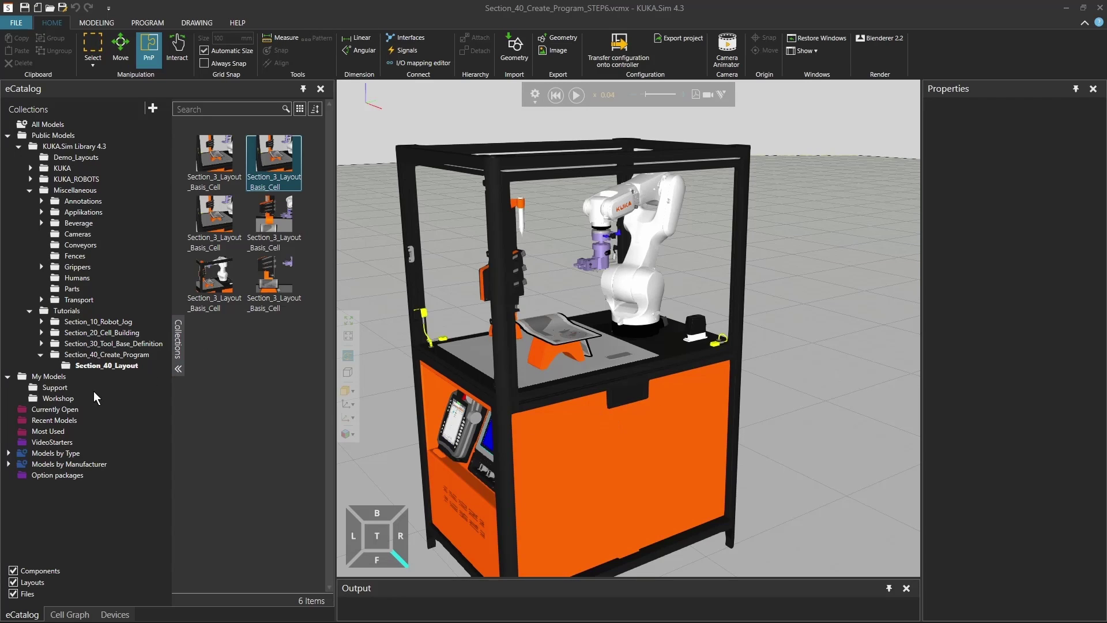
Drag Mr LBlue from the Humans catalog into the layout and place it right of the robot cell
{"action": "left_click", "coordinate": [76, 278]}
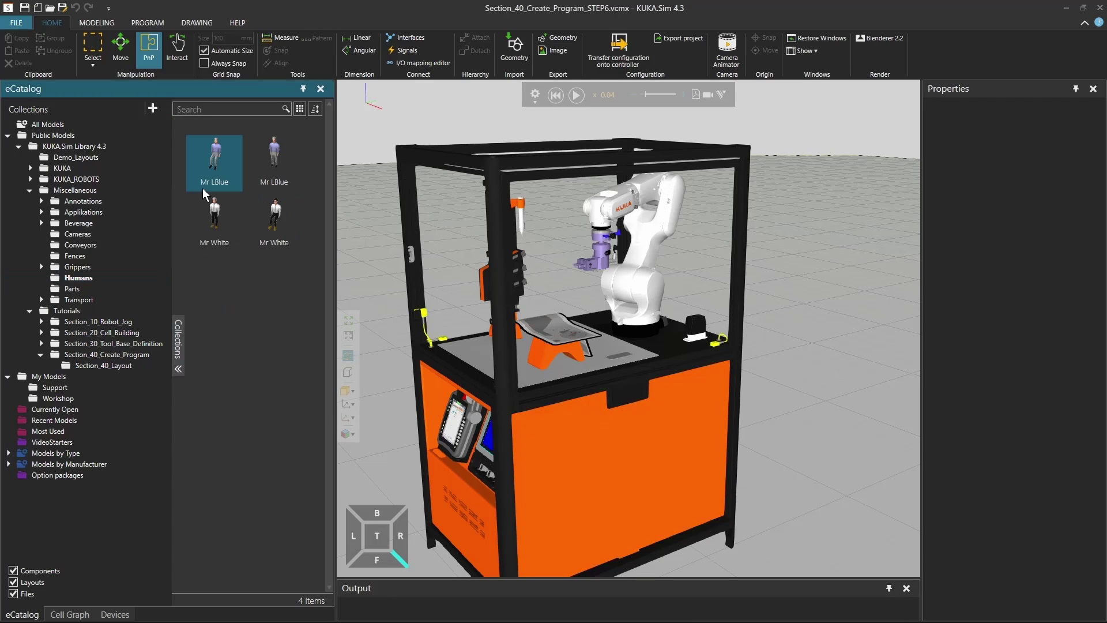
{"action": "left_click_drag", "start_coordinate": [274, 164], "coordinate": [780, 566]}
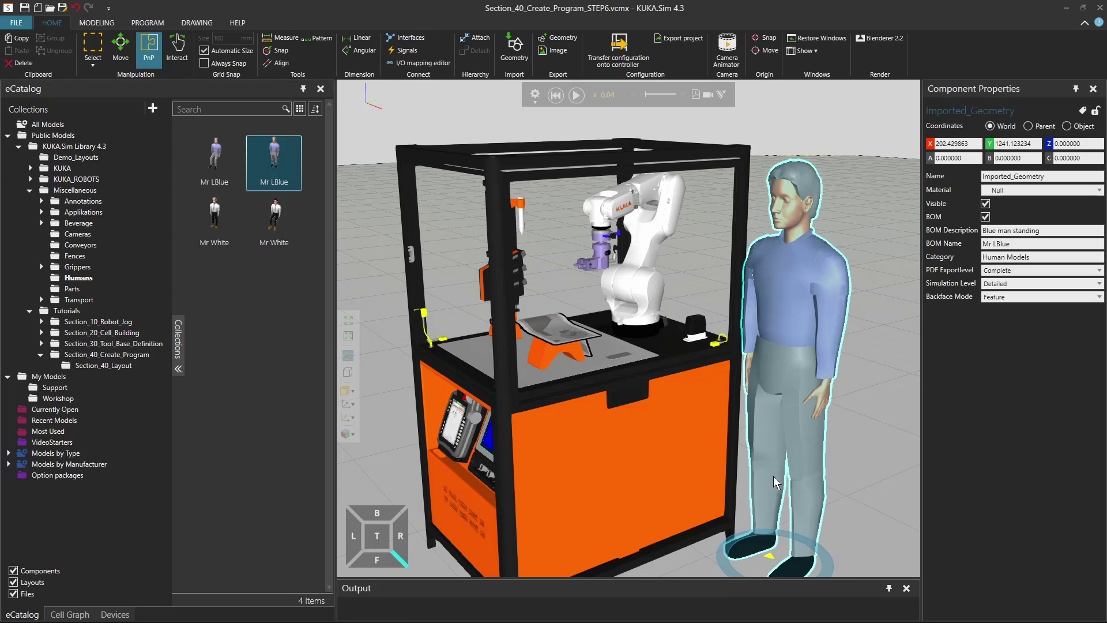
{"action": "left_click_drag", "start_coordinate": [773, 476], "coordinate": [772, 519]}
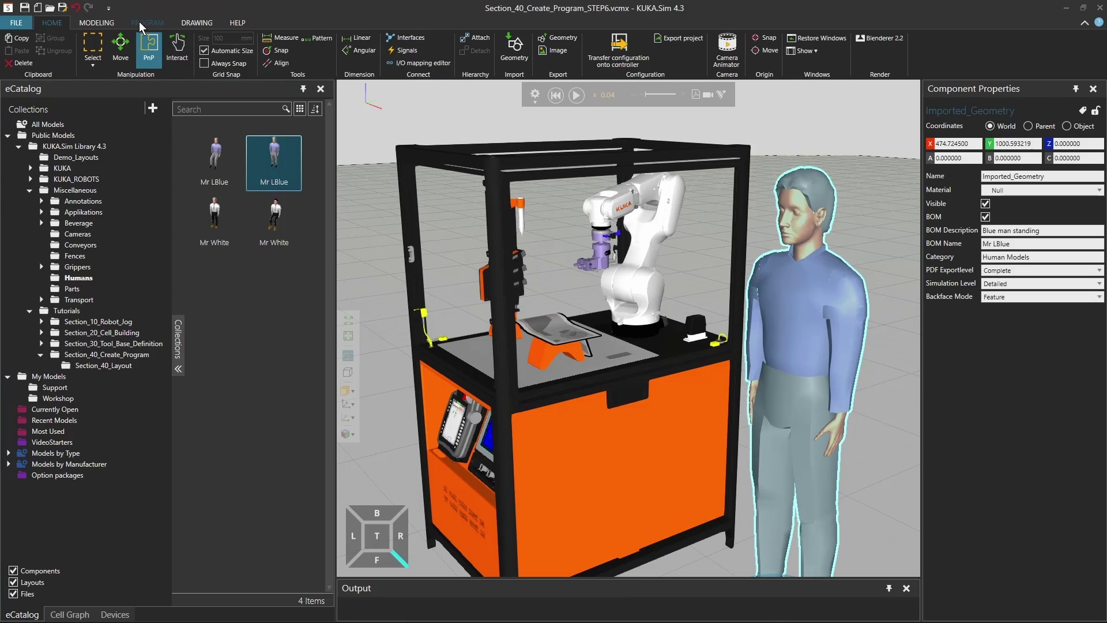
Import Drawing Template A3 onto the sheet through Load Template in the DRAWING workspace
{"action": "left_click", "coordinate": [203, 21]}
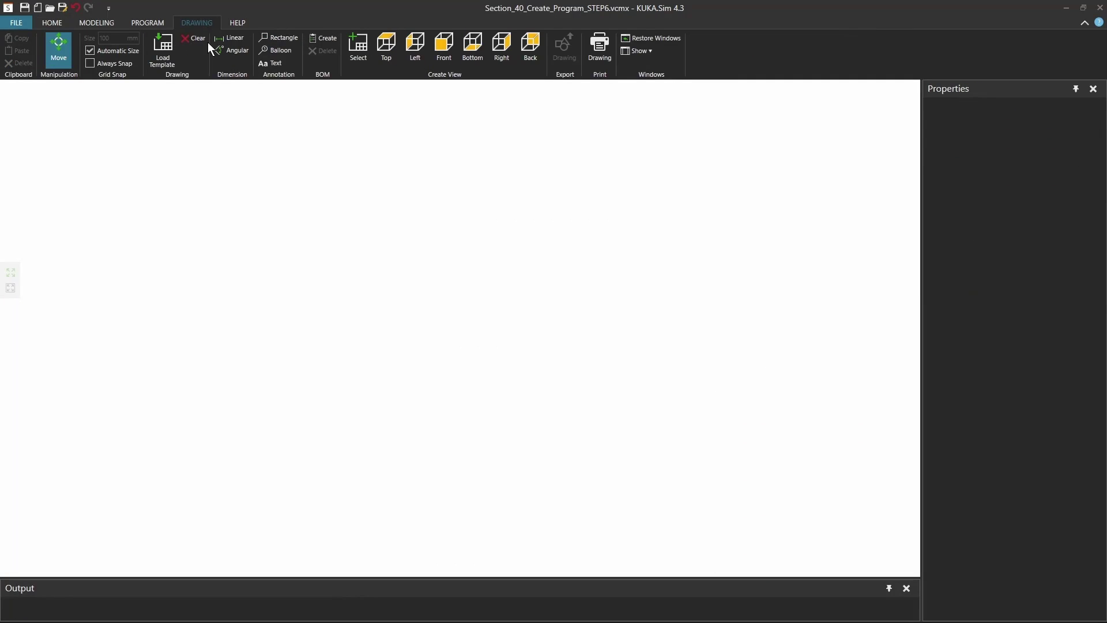
{"action": "left_click", "coordinate": [168, 44]}
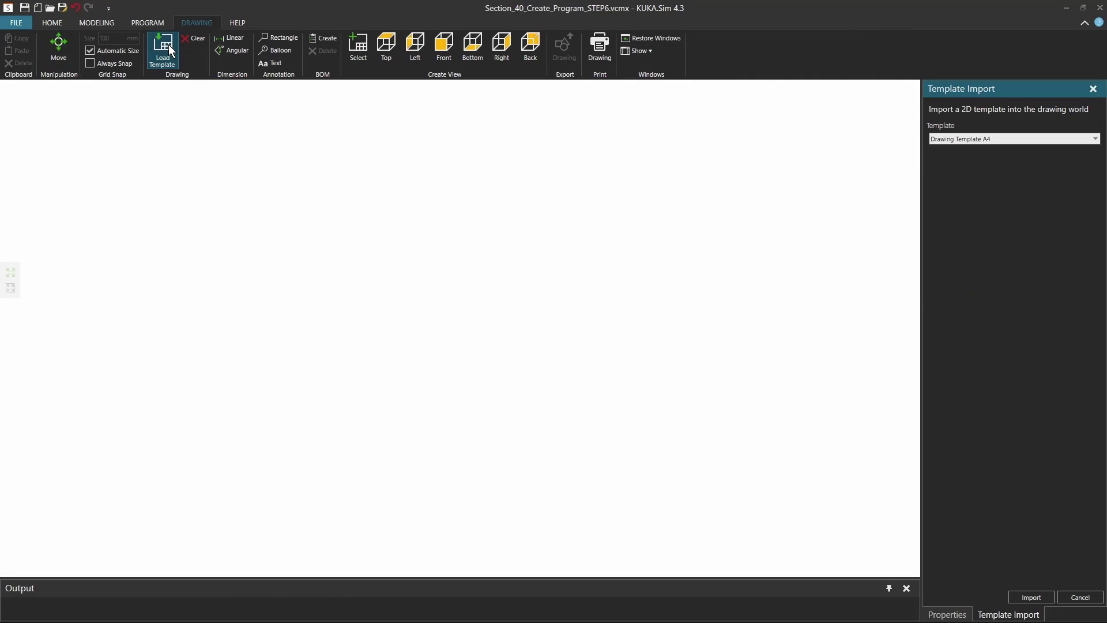
{"action": "left_click", "coordinate": [1003, 141]}
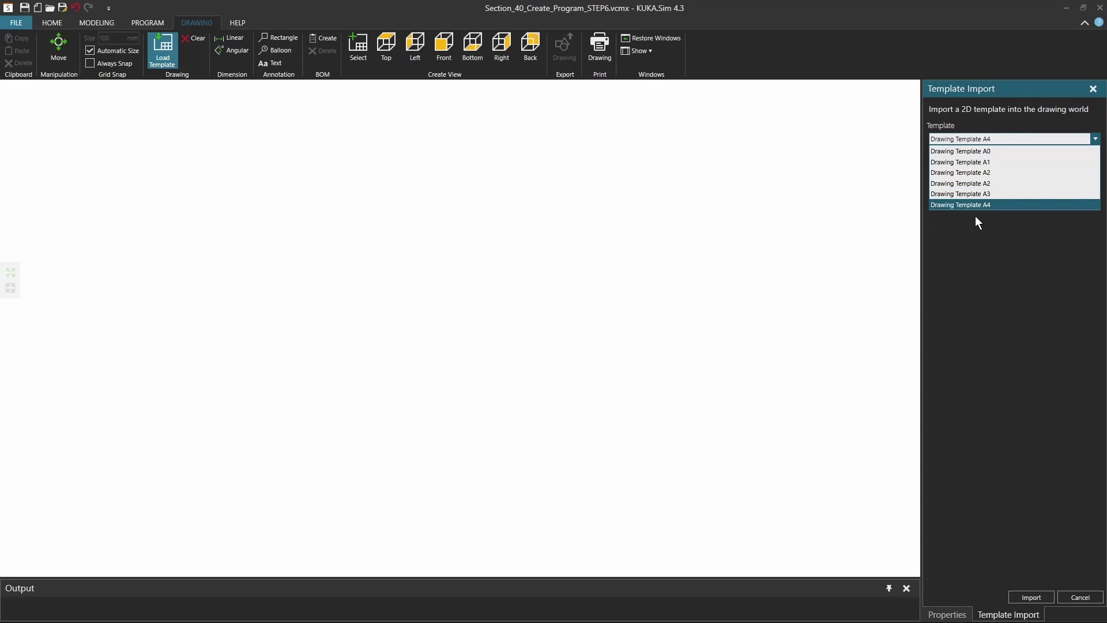
{"action": "left_click", "coordinate": [974, 195]}
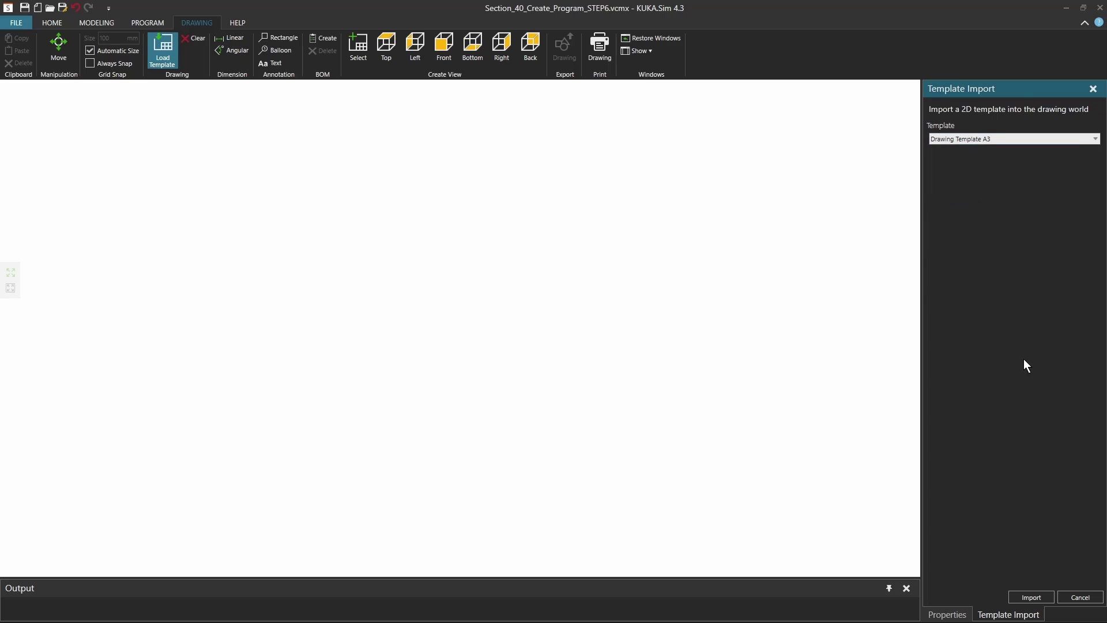
{"action": "left_click", "coordinate": [1030, 597]}
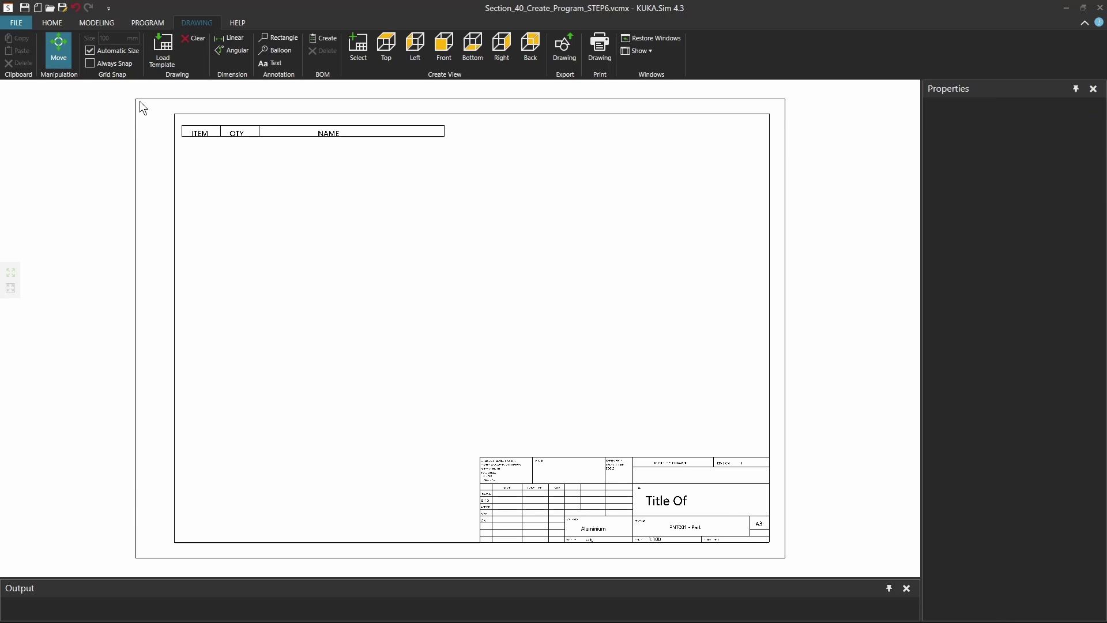
In the template's properties, set Title to Ready2Educate, Scale to 1:20 and Material_ to ----
{"action": "left_click", "coordinate": [653, 507]}
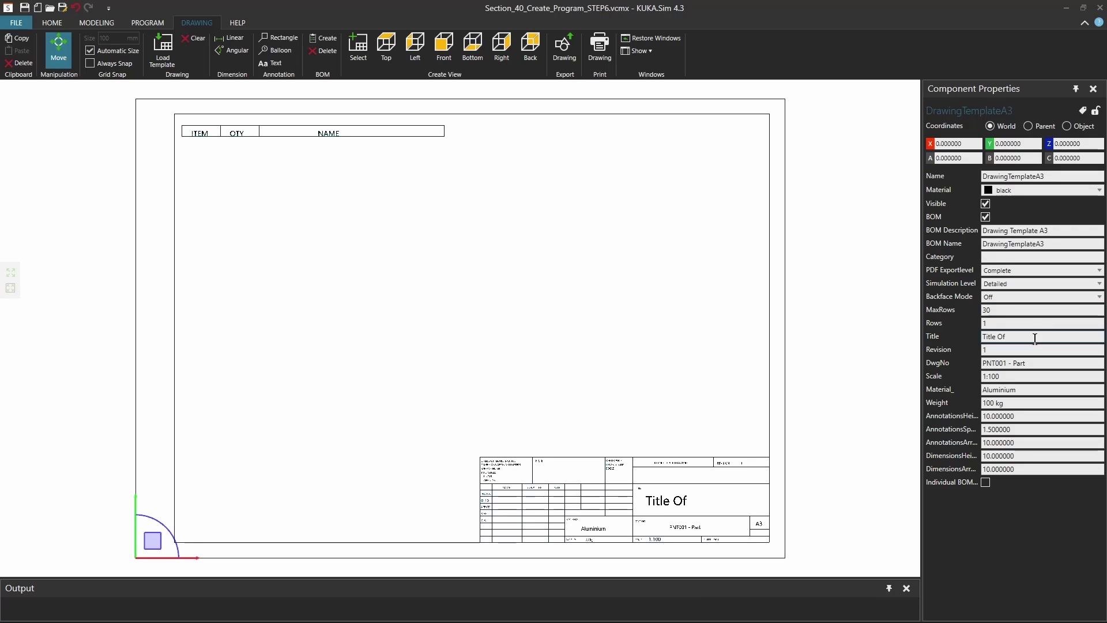
{"action": "left_click", "coordinate": [975, 337]}
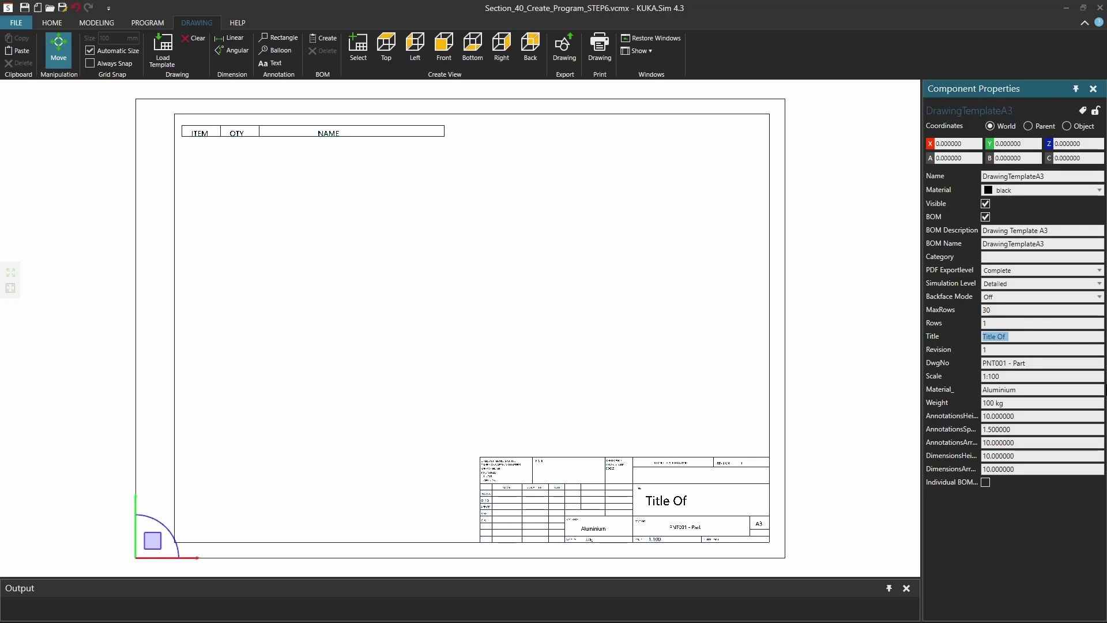
{"action": "type", "text": "Ready2Educate"}
{"action": "left_click_drag", "start_coordinate": [1006, 376], "coordinate": [990, 388]}
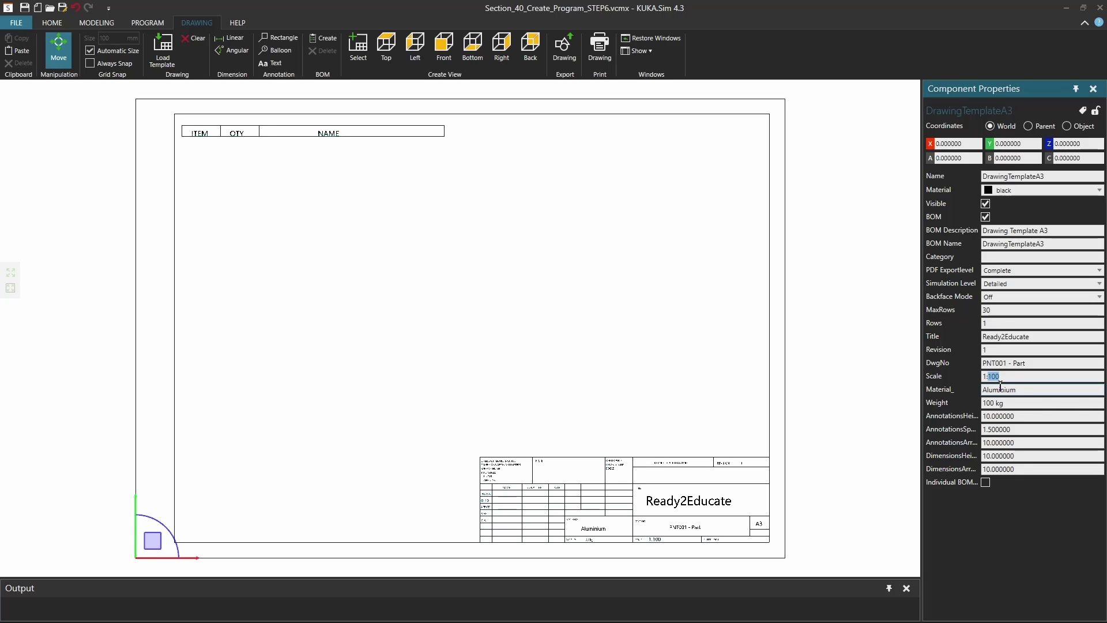
{"action": "type", "text": "20"}
{"action": "key", "text": "Return"}
{"action": "double_click", "coordinate": [1007, 386]}
{"action": "type", "text": "----"}
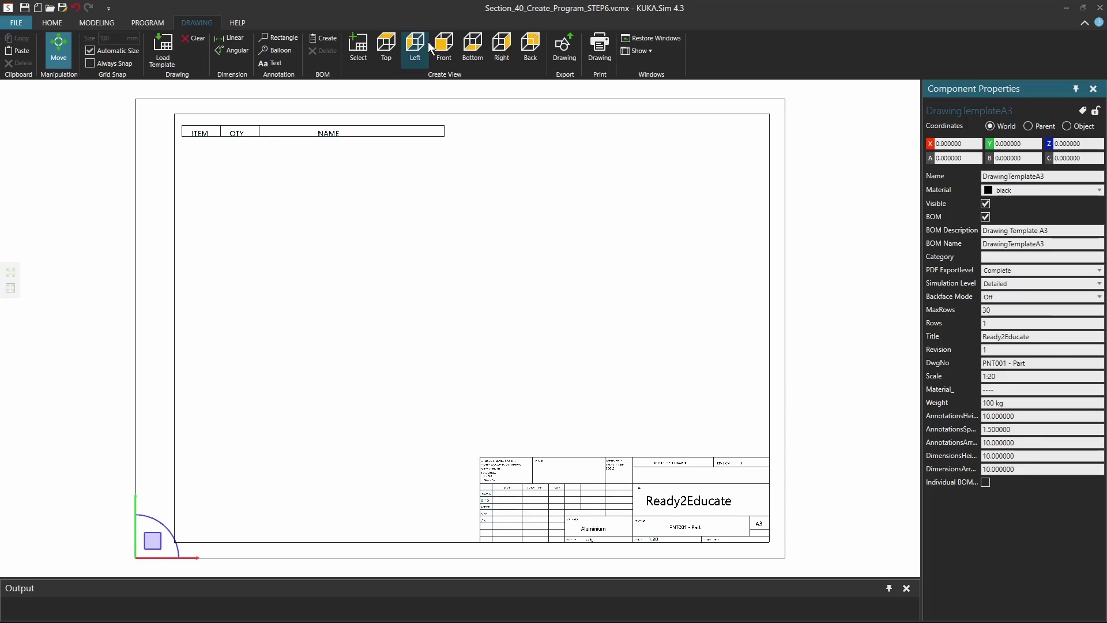
Create a Top view at scale 1:10 and move it to the sheet's top-left corner
{"action": "left_click", "coordinate": [386, 51]}
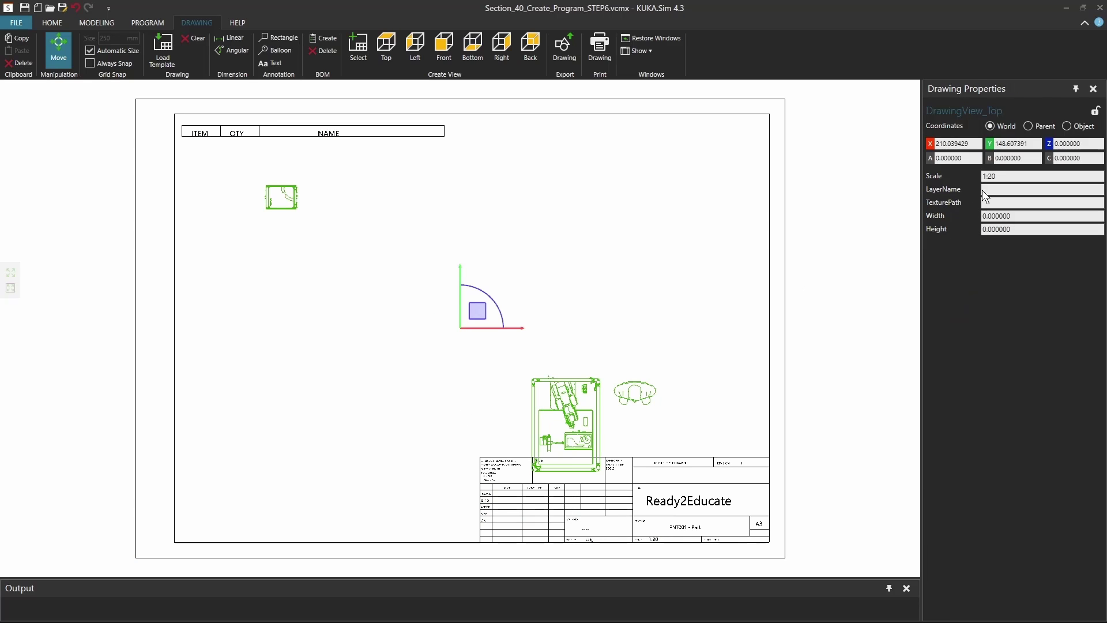
{"action": "left_click", "coordinate": [999, 177]}
{"action": "double_click", "coordinate": [992, 177]}
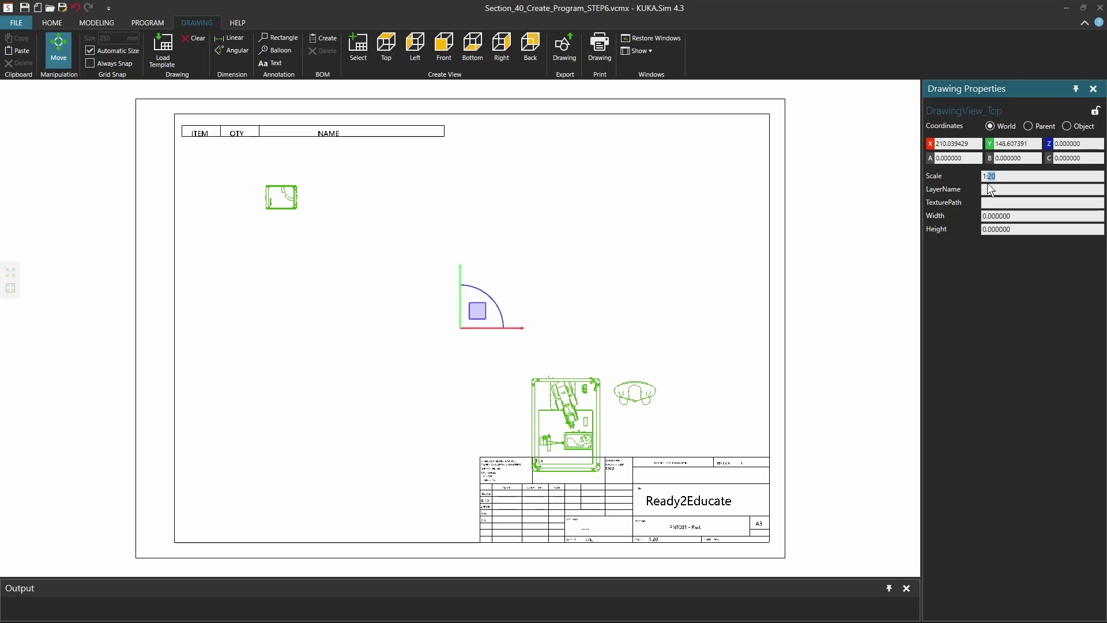
{"action": "type", "text": "50"}
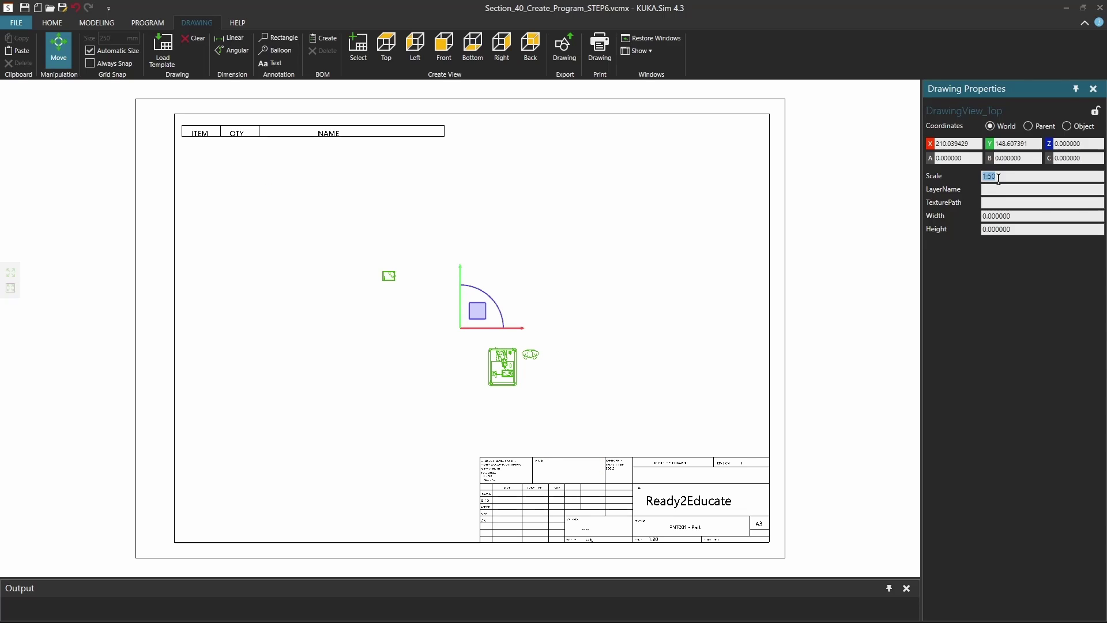
{"action": "key", "text": "BackSpace"}
{"action": "key", "text": "BackSpace"}
{"action": "key", "text": "Return"}
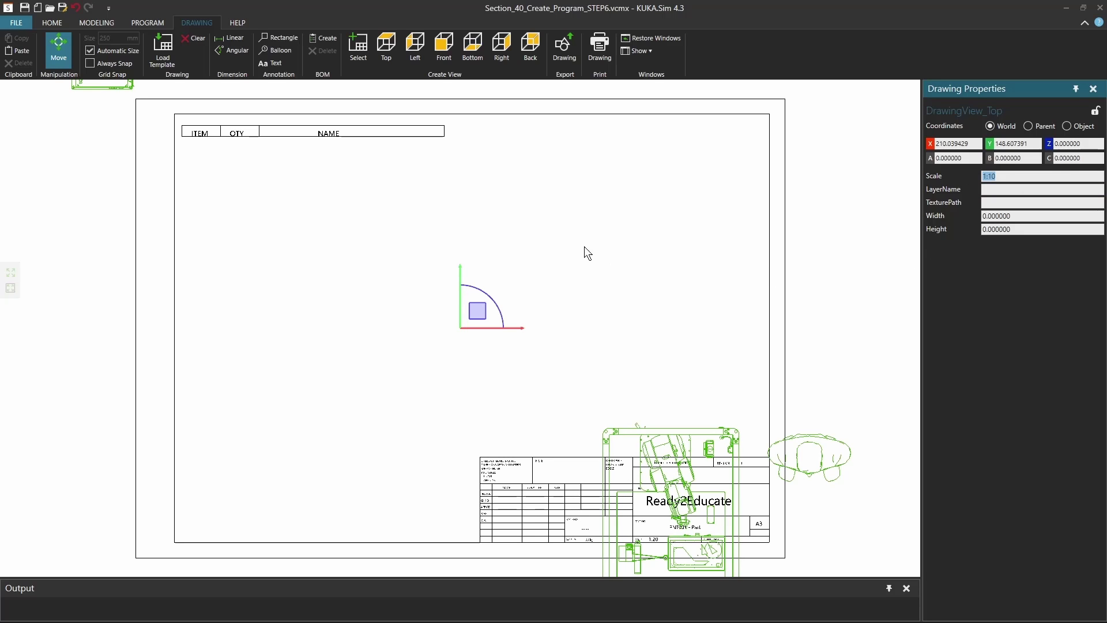
{"action": "mouse_move", "coordinate": [488, 314]}
{"action": "left_mouse_down"}
{"action": "mouse_move", "coordinate": [456, 238]}
{"action": "mouse_move", "coordinate": [424, 81]}
{"action": "mouse_move", "coordinate": [78, 102]}
{"action": "mouse_move", "coordinate": [74, 51]}
{"action": "left_mouse_up"}
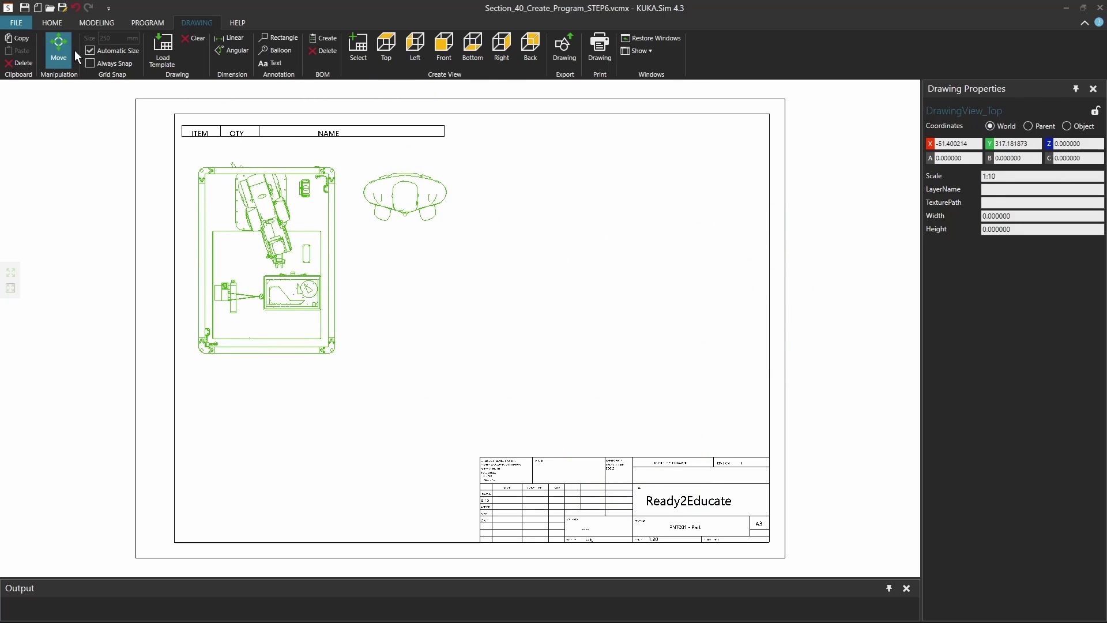
Create Left and Right views and drag them side by side below the top view
{"action": "left_click", "coordinate": [421, 46]}
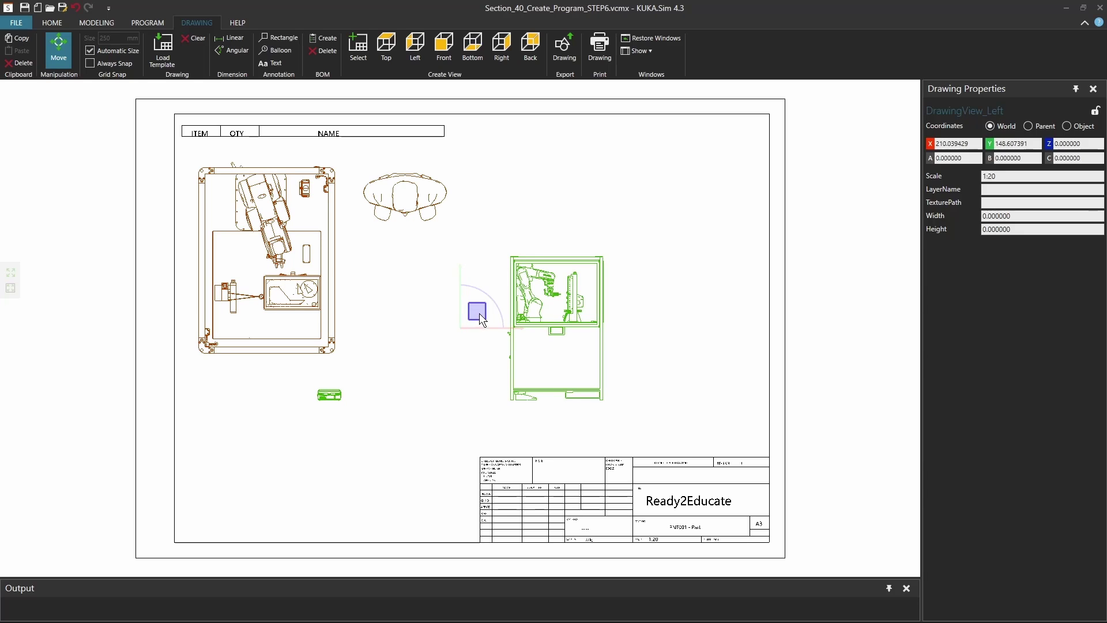
{"action": "left_click_drag", "start_coordinate": [479, 313], "coordinate": [168, 443]}
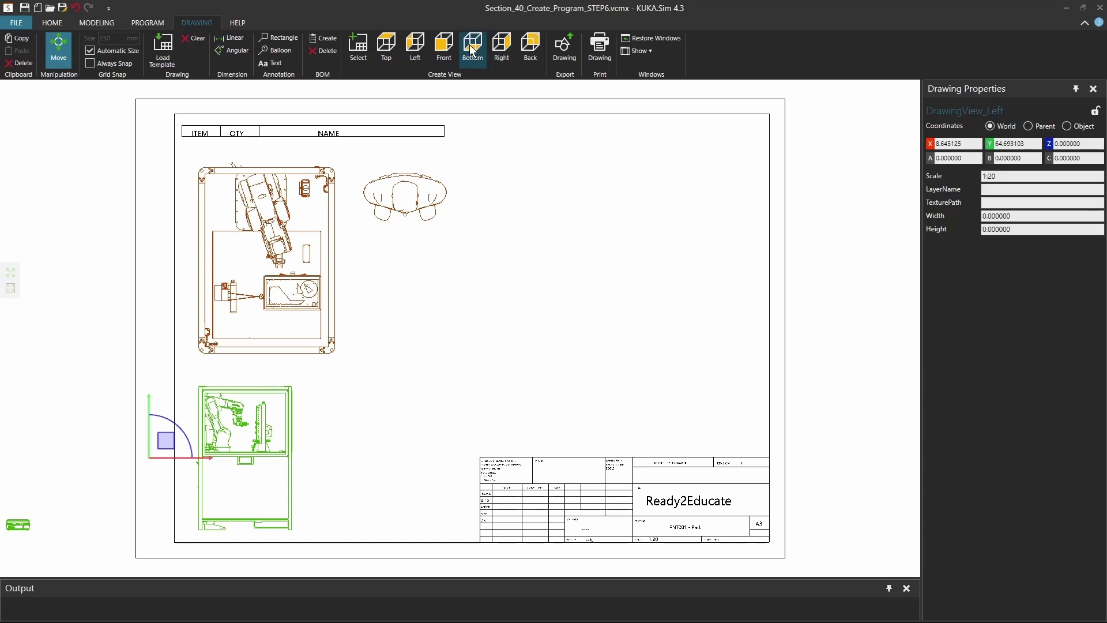
{"action": "left_click", "coordinate": [501, 47]}
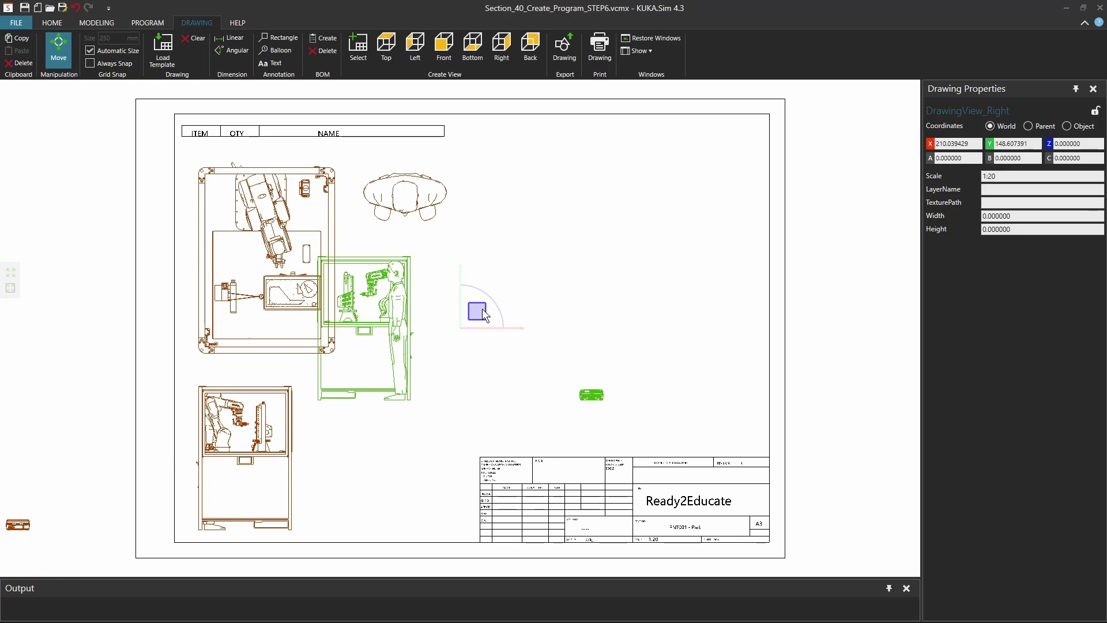
{"action": "mouse_move", "coordinate": [483, 313]}
{"action": "left_mouse_down"}
{"action": "mouse_move", "coordinate": [648, 265]}
{"action": "mouse_move", "coordinate": [521, 455]}
{"action": "mouse_move", "coordinate": [475, 442]}
{"action": "left_mouse_up"}
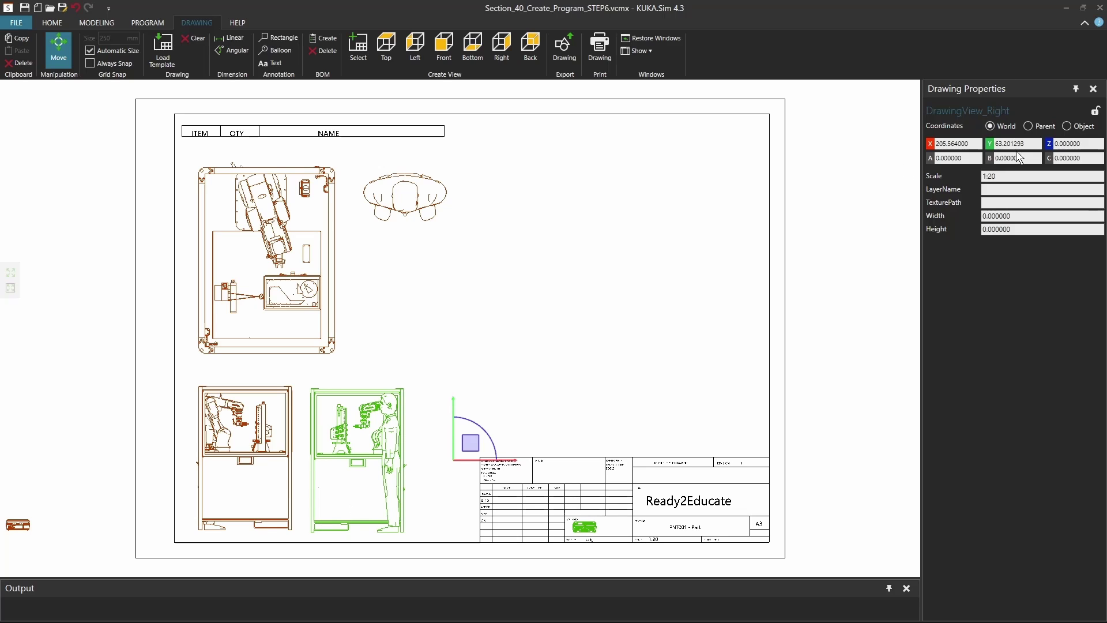
Align the two side views by setting their coordinates, with Y = 63
{"action": "left_click_drag", "start_coordinate": [1004, 143], "coordinate": [1046, 148]}
{"action": "type", "text": "0"}
{"action": "key", "text": "Return"}
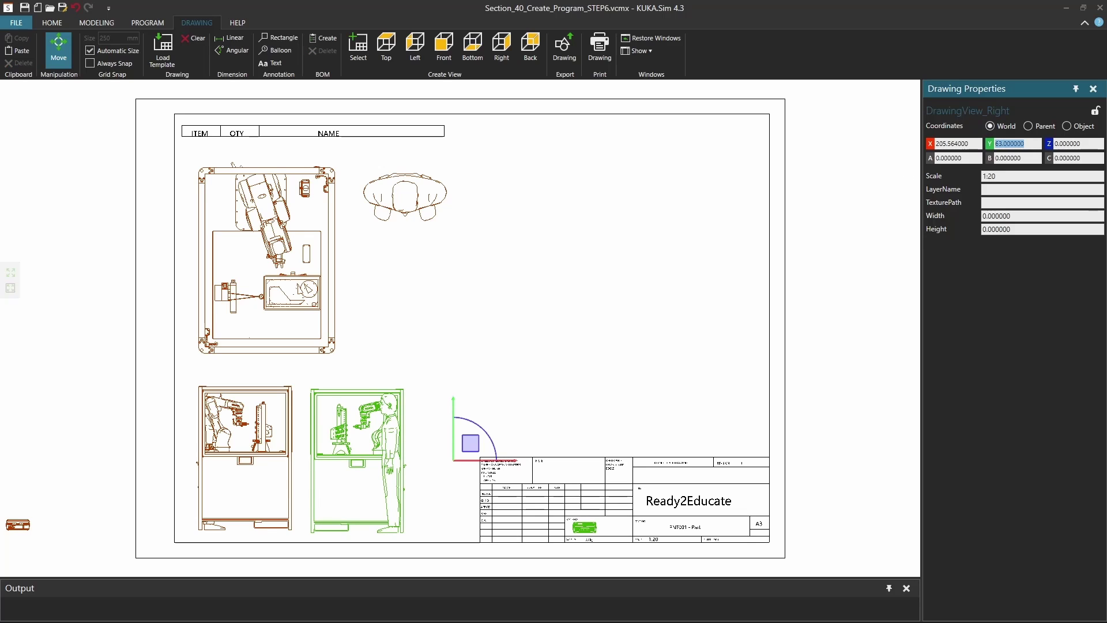
{"action": "left_click_drag", "start_coordinate": [976, 144], "coordinate": [952, 148]}
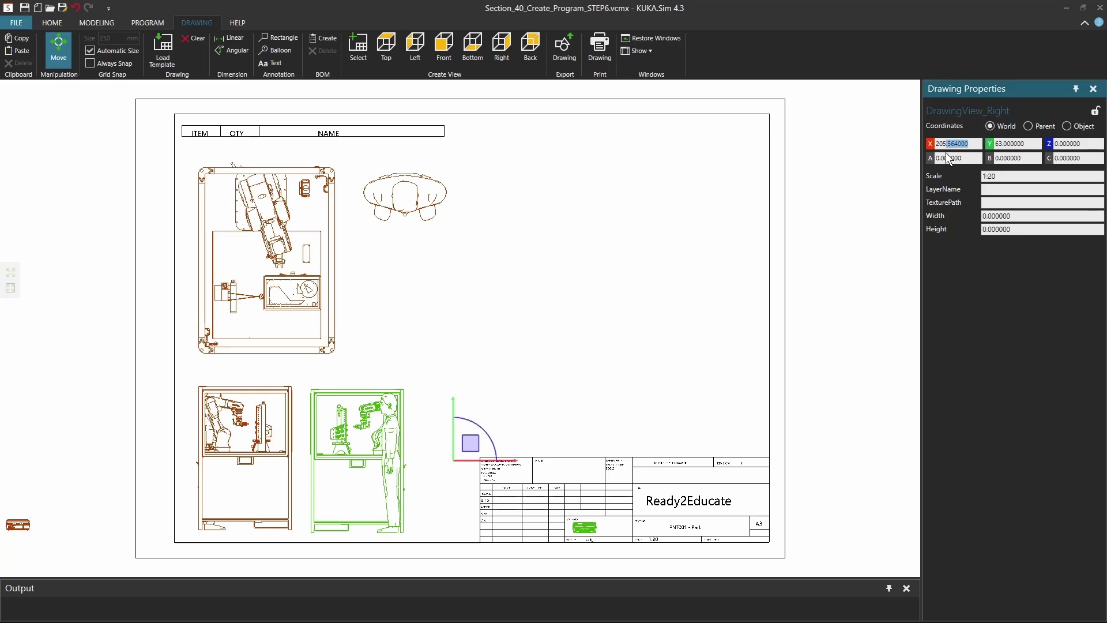
{"action": "left_click", "coordinate": [300, 466]}
{"action": "left_click", "coordinate": [286, 465]}
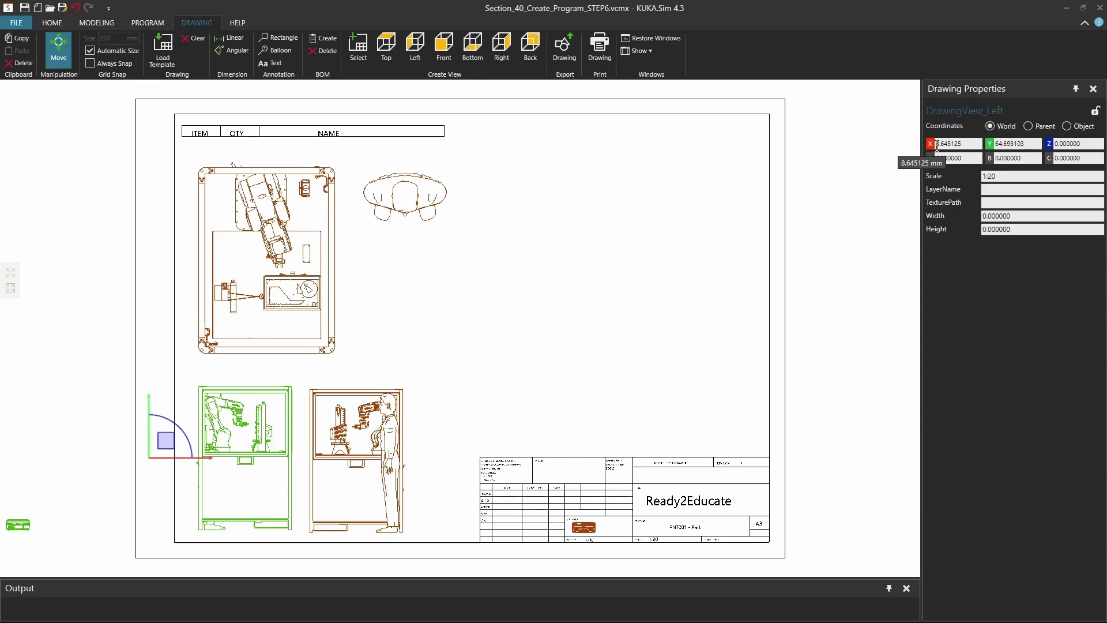
{"action": "type", "text": "0"}
{"action": "key", "text": "Return"}
{"action": "left_click_drag", "start_coordinate": [976, 144], "coordinate": [1006, 155]}
{"action": "type", "text": "63"}
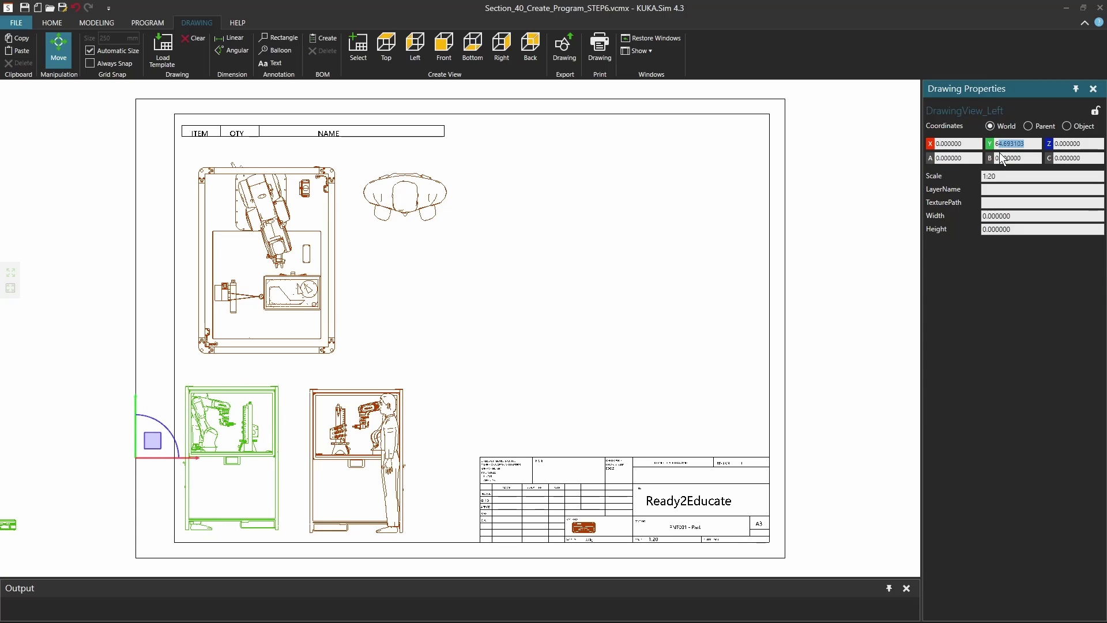
{"action": "key", "text": "Return"}
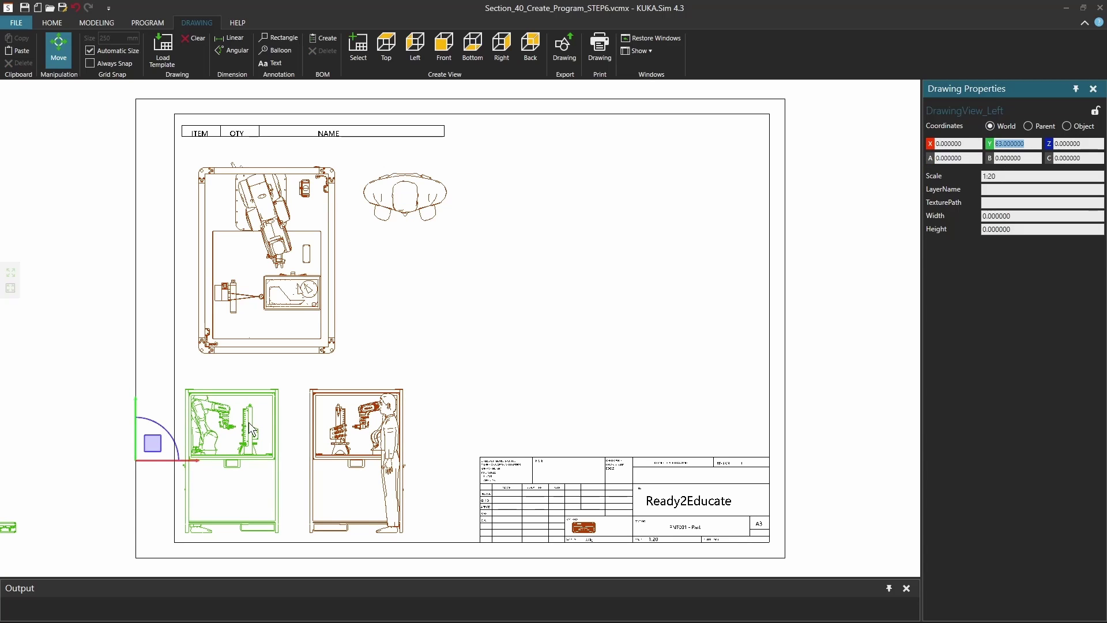
{"action": "left_click", "coordinate": [278, 386]}
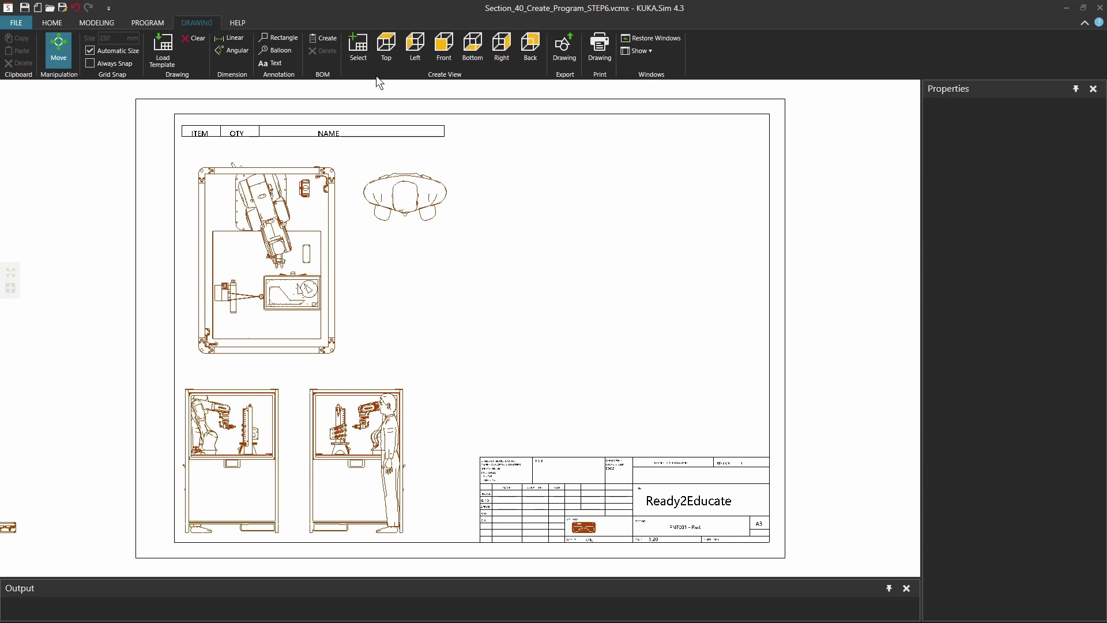
Frame the cell and human as a perspective 3D view and move it to the sheet's upper right
{"action": "left_click", "coordinate": [360, 47]}
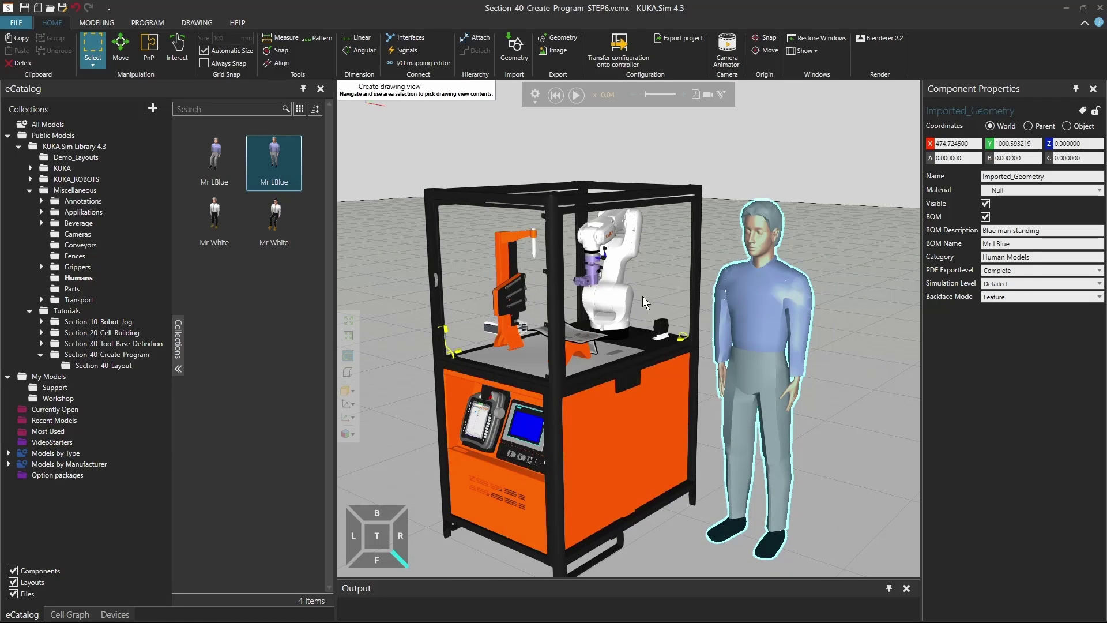
{"action": "scroll", "coordinate": [575, 413], "scroll_direction": "up", "scroll_amount": 3}
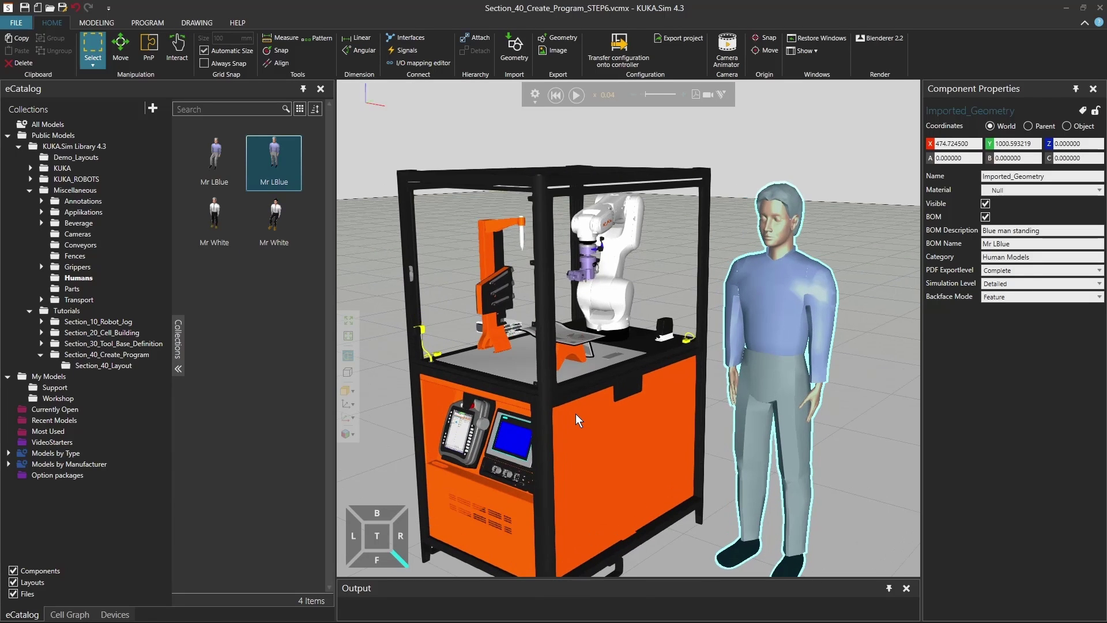
{"action": "right_click_drag", "start_coordinate": [585, 398], "coordinate": [584, 395]}
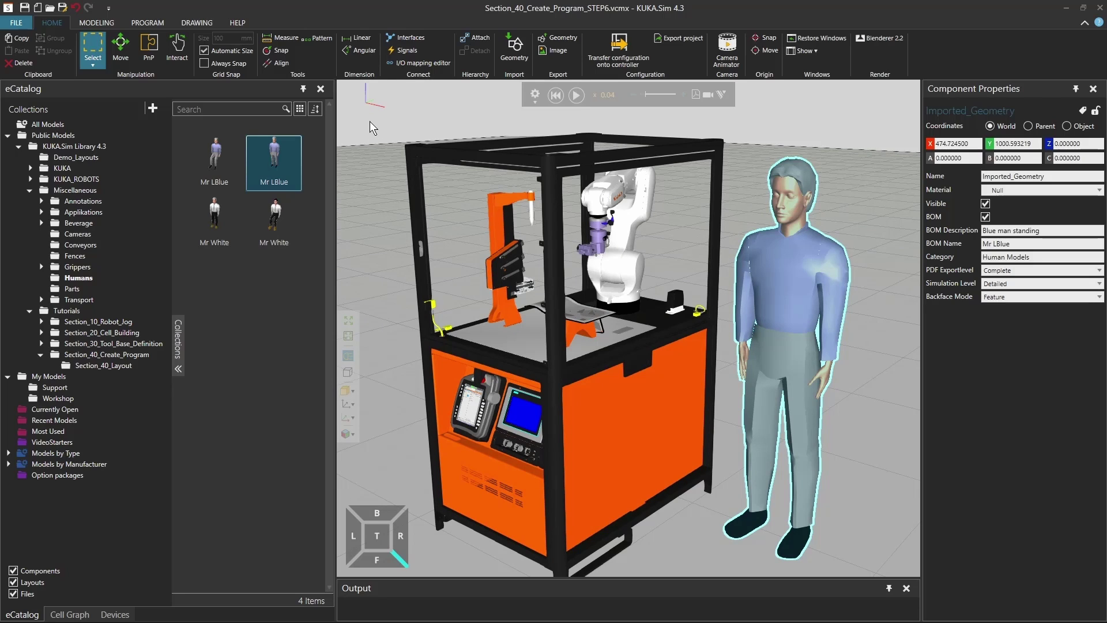
{"action": "mouse_move", "coordinate": [373, 122]}
{"action": "left_mouse_down"}
{"action": "mouse_move", "coordinate": [838, 576]}
{"action": "mouse_move", "coordinate": [856, 587]}
{"action": "mouse_move", "coordinate": [868, 576]}
{"action": "left_mouse_up"}
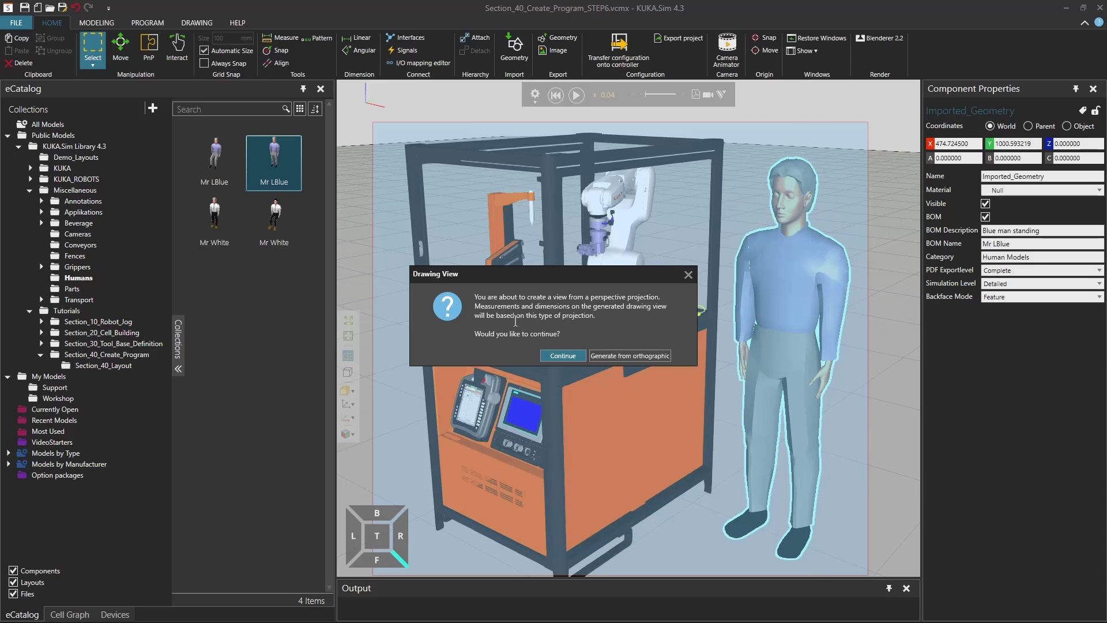
{"action": "left_click", "coordinate": [563, 355]}
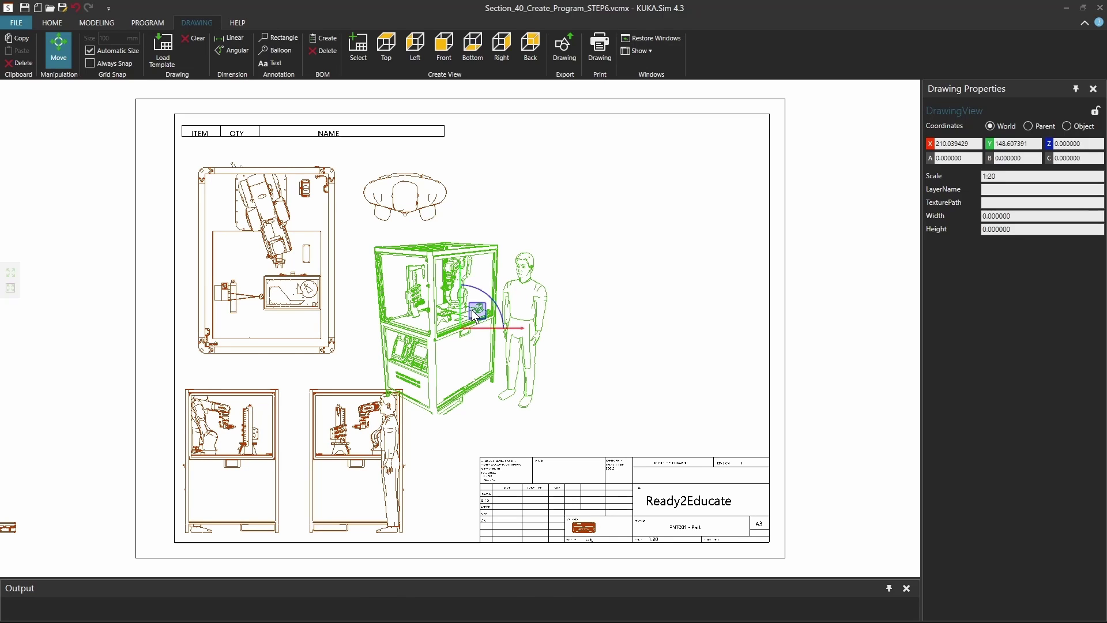
{"action": "mouse_move", "coordinate": [477, 313]}
{"action": "left_mouse_down"}
{"action": "mouse_move", "coordinate": [633, 301]}
{"action": "mouse_move", "coordinate": [647, 252]}
{"action": "left_mouse_up"}
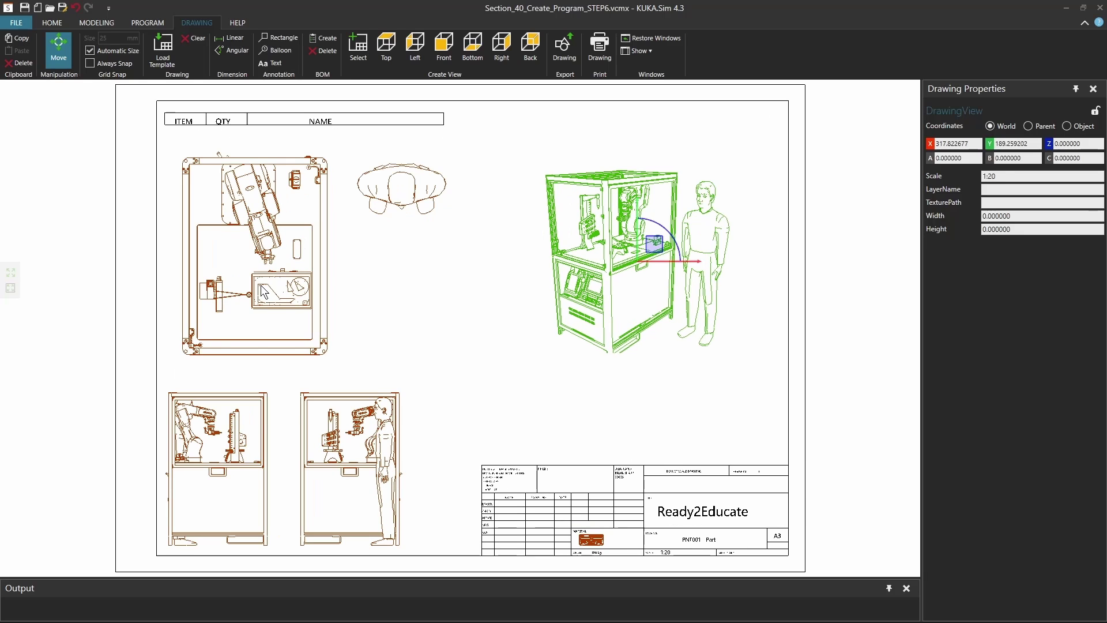
{"action": "scroll", "coordinate": [256, 261], "scroll_direction": "up", "scroll_amount": 3}
{"action": "scroll", "coordinate": [396, 344], "scroll_direction": "up", "scroll_amount": 1}
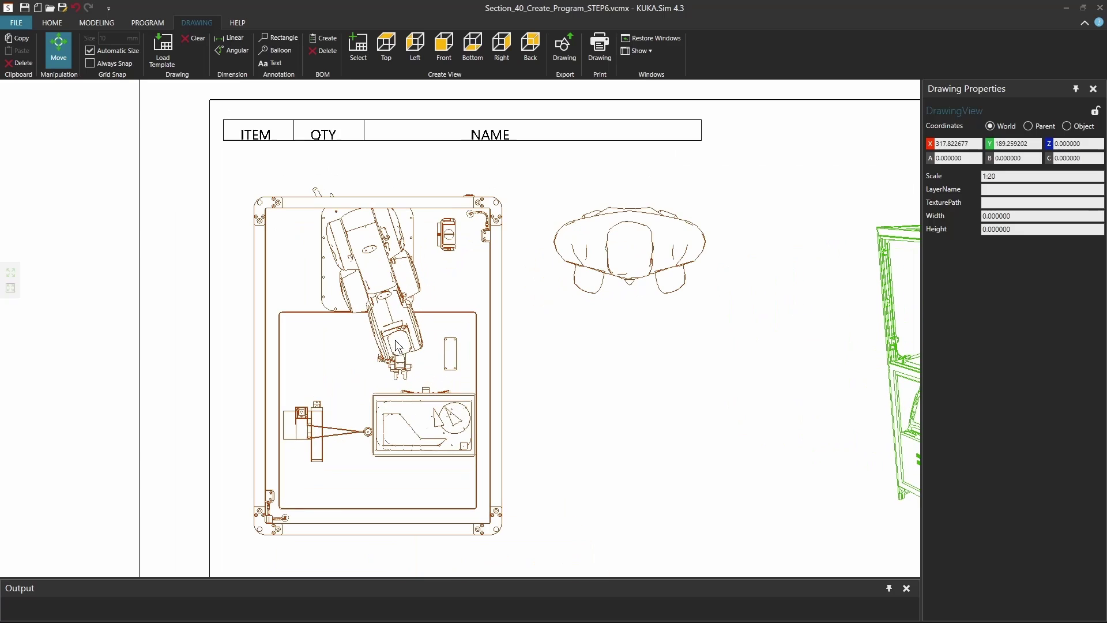
Add linear dimensions of 880.0 width and 1201.0 depth to the top view's frame
{"action": "left_click", "coordinate": [229, 37]}
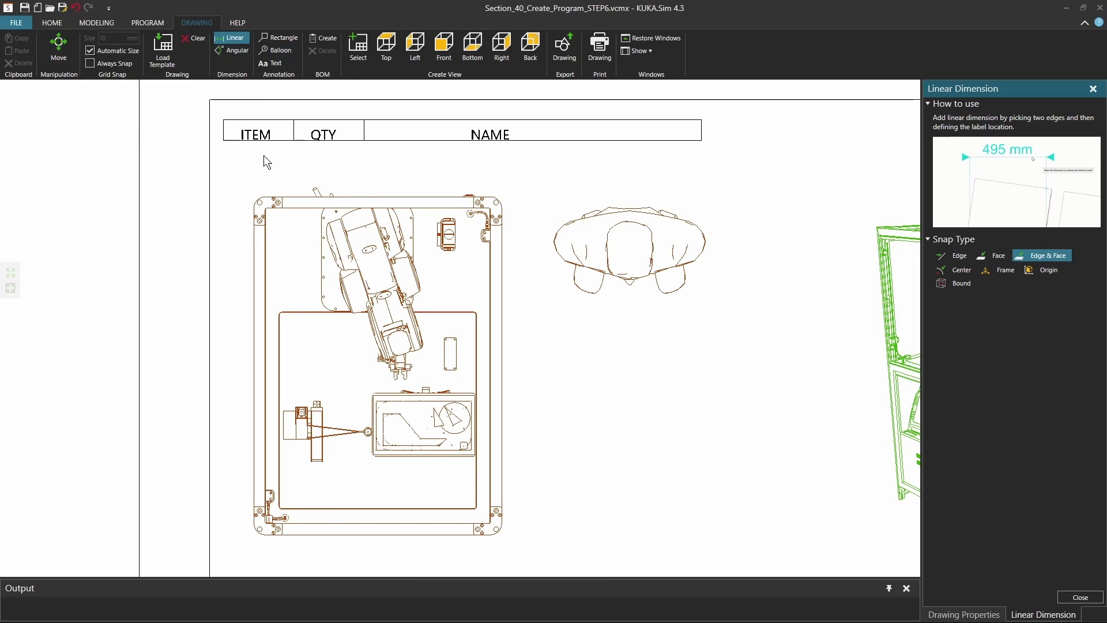
{"action": "left_click", "coordinate": [258, 252]}
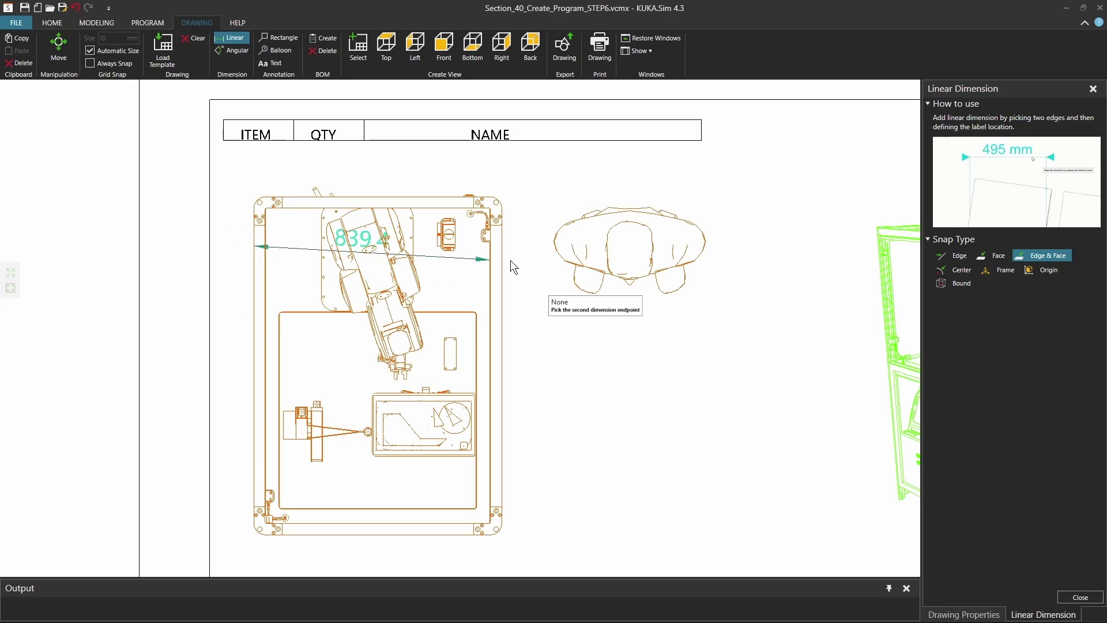
{"action": "left_click", "coordinate": [502, 251]}
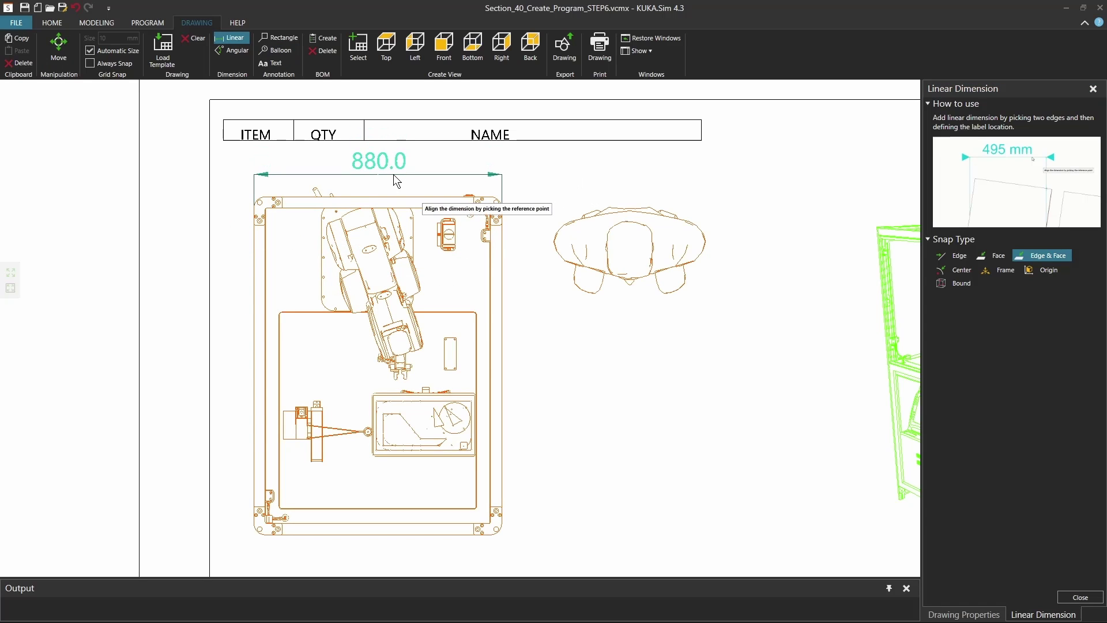
{"action": "left_click", "coordinate": [394, 175]}
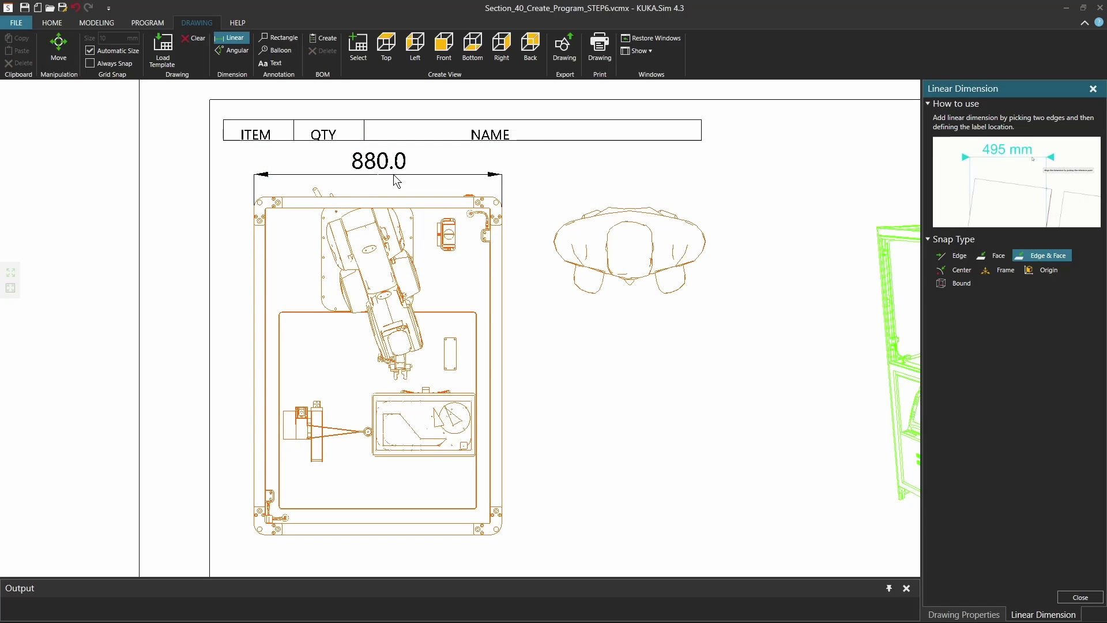
{"action": "left_click", "coordinate": [397, 214]}
{"action": "left_click", "coordinate": [384, 536]}
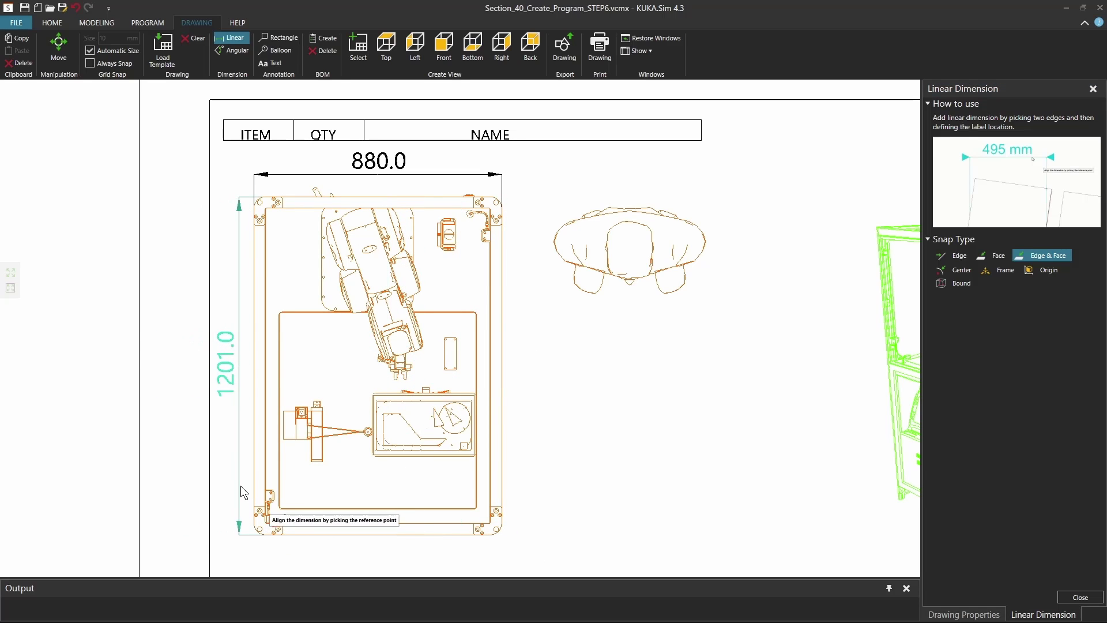
{"action": "left_click", "coordinate": [240, 493]}
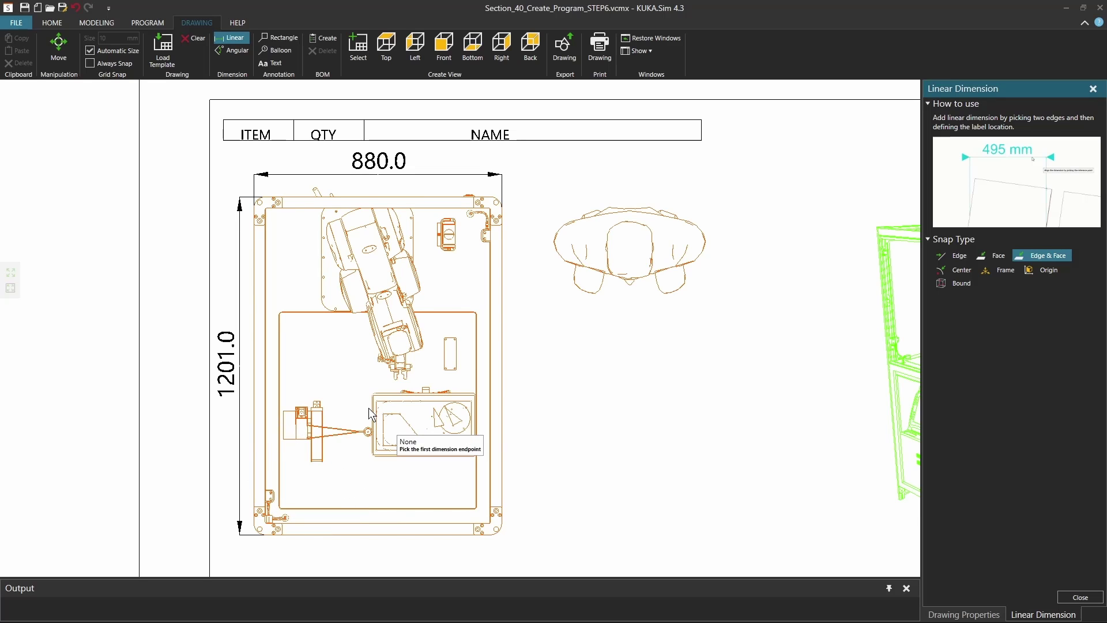
Dimension the 26.2 gripper opening and shift its label to the right
{"action": "scroll", "coordinate": [396, 376], "scroll_direction": "up", "scroll_amount": 5}
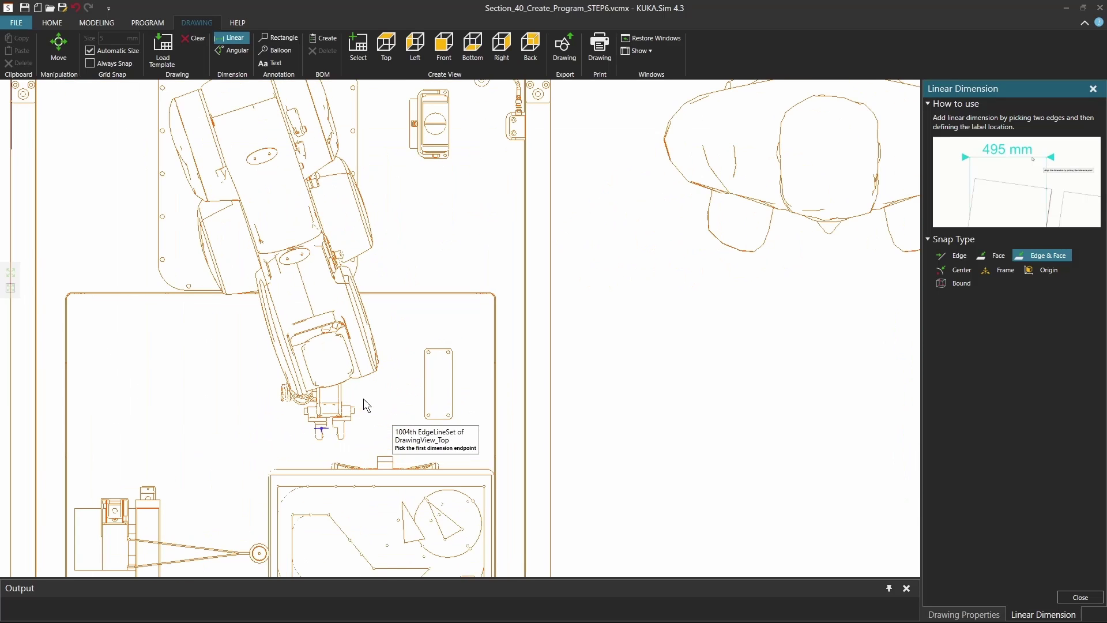
{"action": "scroll", "coordinate": [410, 335], "scroll_direction": "up", "scroll_amount": 4}
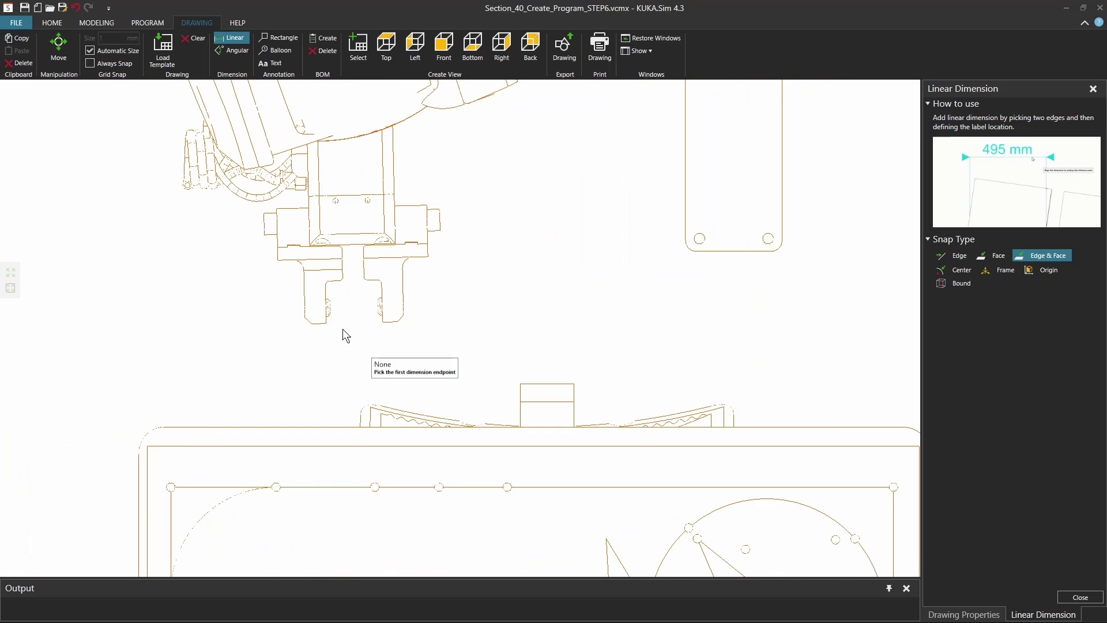
{"action": "left_click", "coordinate": [326, 295]}
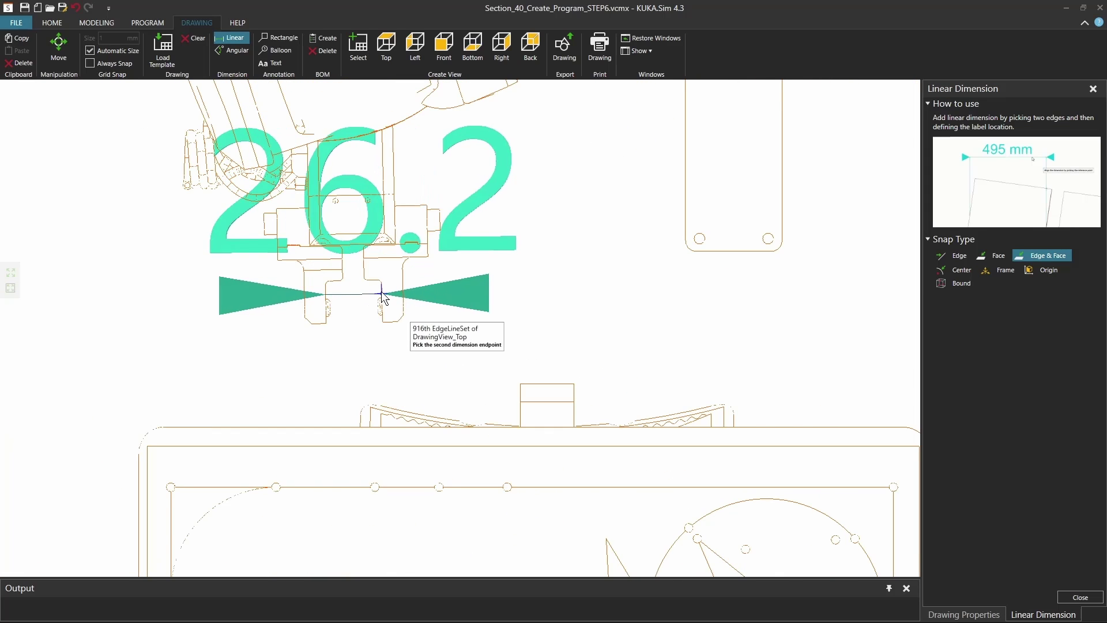
{"action": "left_click", "coordinate": [382, 295]}
{"action": "scroll", "coordinate": [357, 378], "scroll_direction": "down", "scroll_amount": 6}
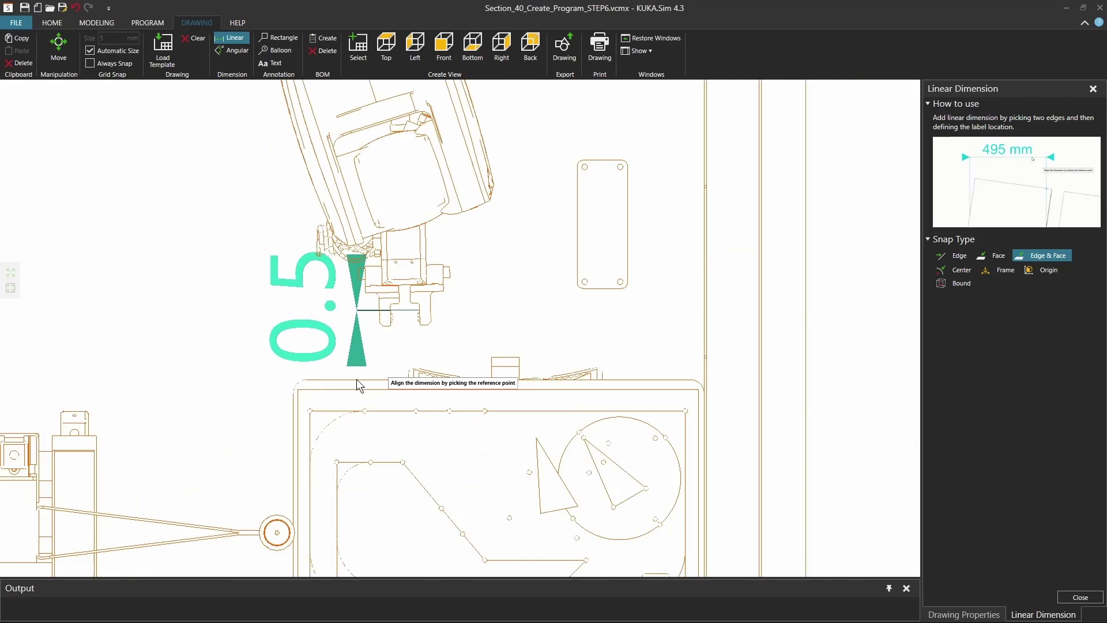
{"action": "scroll", "coordinate": [464, 467], "scroll_direction": "up", "scroll_amount": 1}
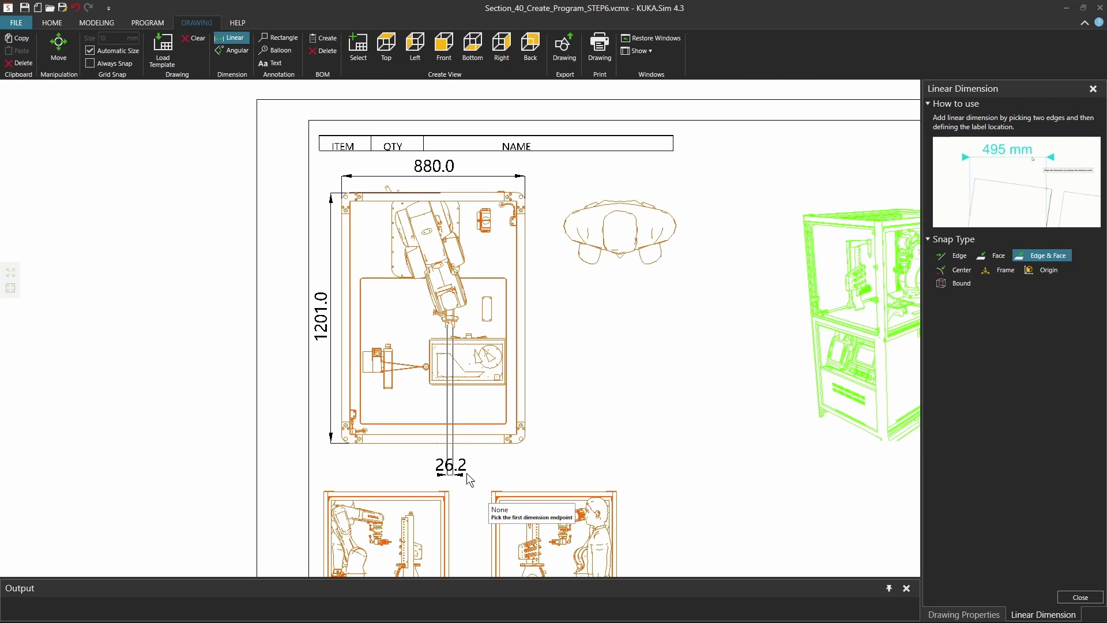
{"action": "left_click", "coordinate": [462, 479]}
{"action": "left_click_drag", "start_coordinate": [462, 475], "coordinate": [483, 472]}
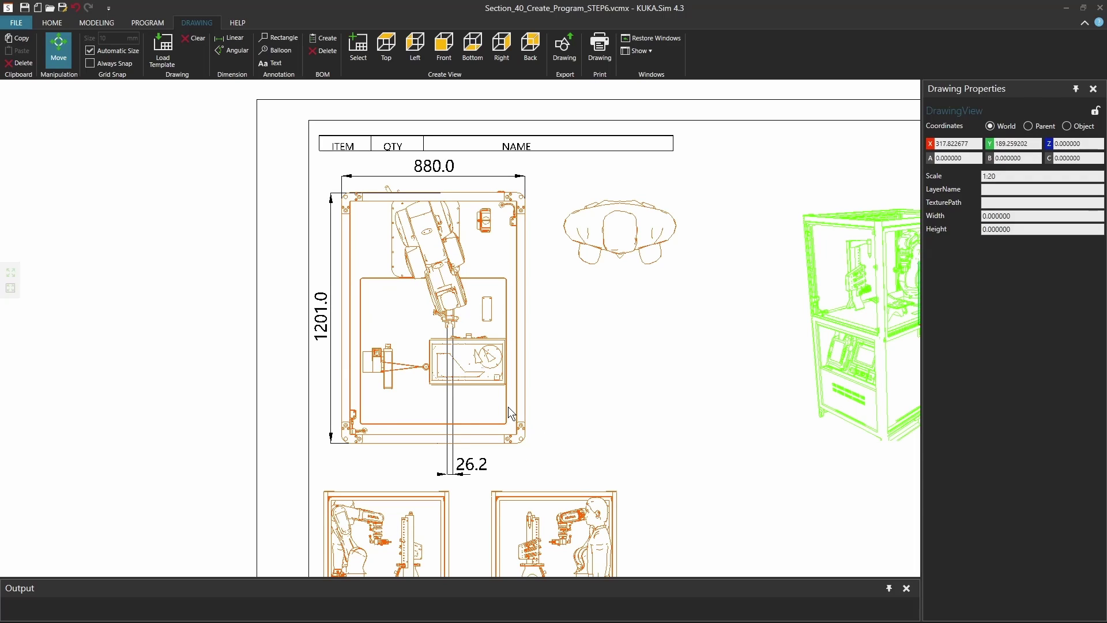
Add a 108.0 angular dimension between the robot arm and the top frame edge, then return to 3D modeling
{"action": "left_click", "coordinate": [231, 50]}
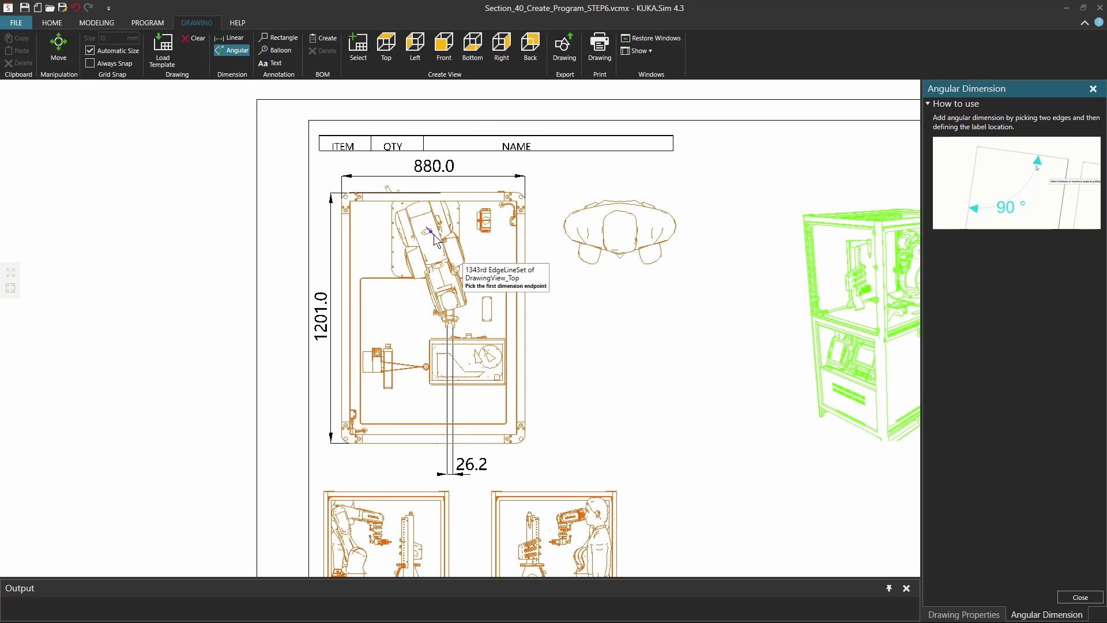
{"action": "scroll", "coordinate": [426, 239], "scroll_direction": "up", "scroll_amount": 4}
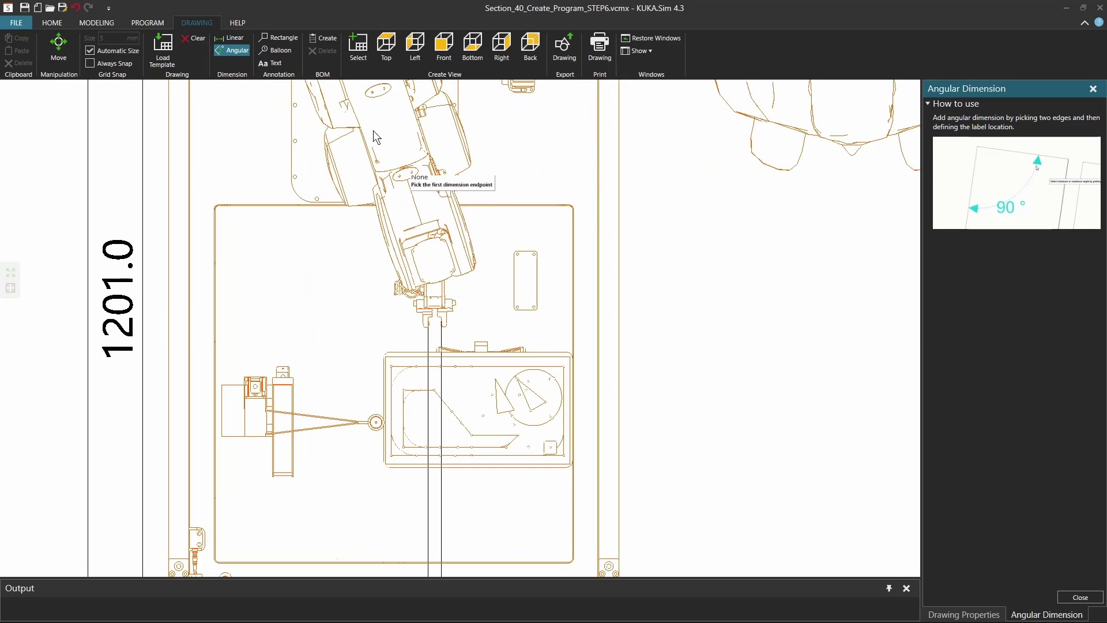
{"action": "scroll", "coordinate": [373, 130], "scroll_direction": "up", "scroll_amount": 3}
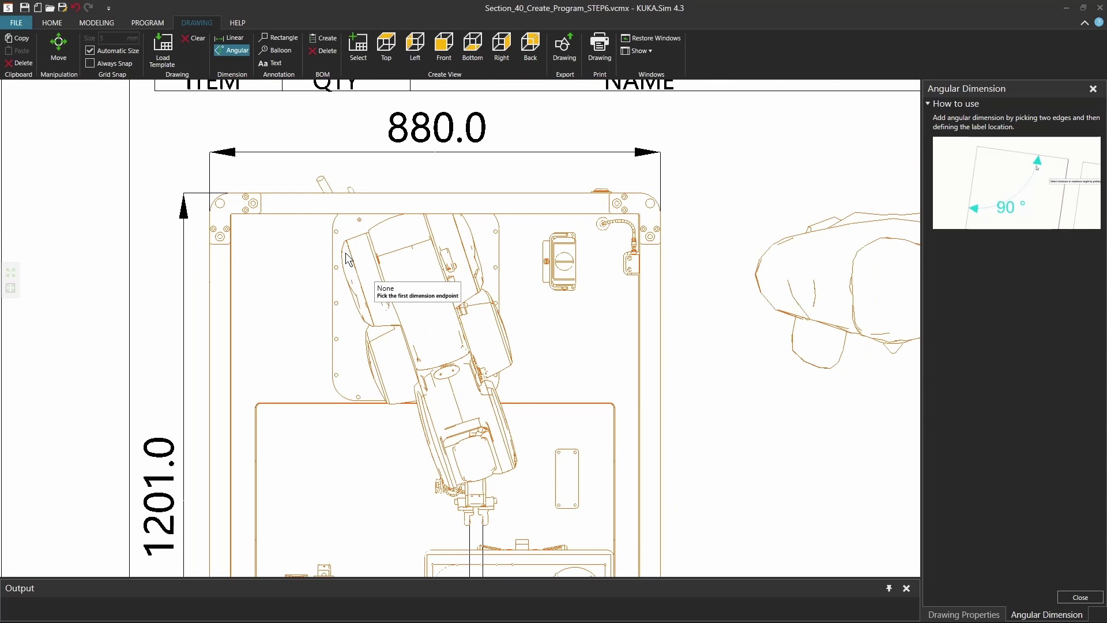
{"action": "left_click", "coordinate": [369, 225]}
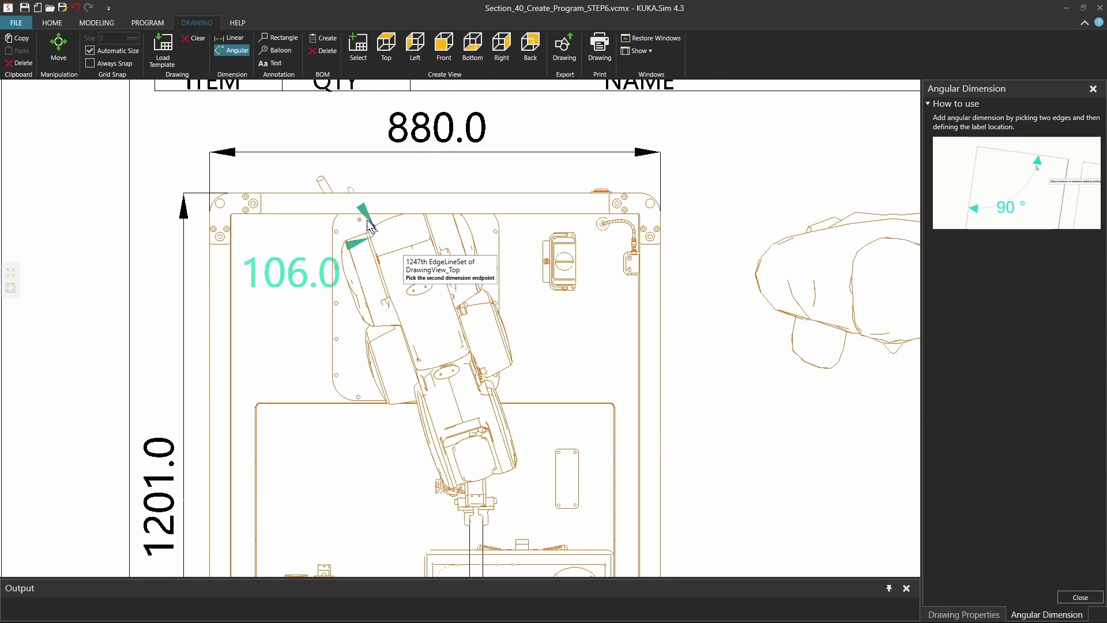
{"action": "left_click", "coordinate": [322, 221]}
{"action": "left_click", "coordinate": [294, 300]}
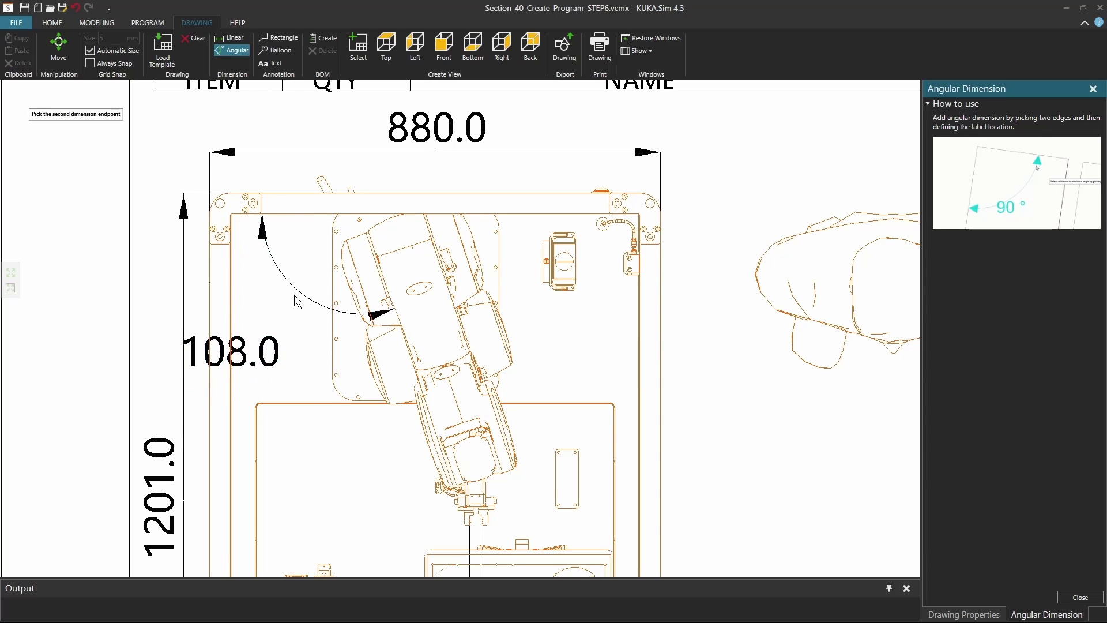
{"action": "scroll", "coordinate": [316, 322], "scroll_direction": "down", "scroll_amount": 5}
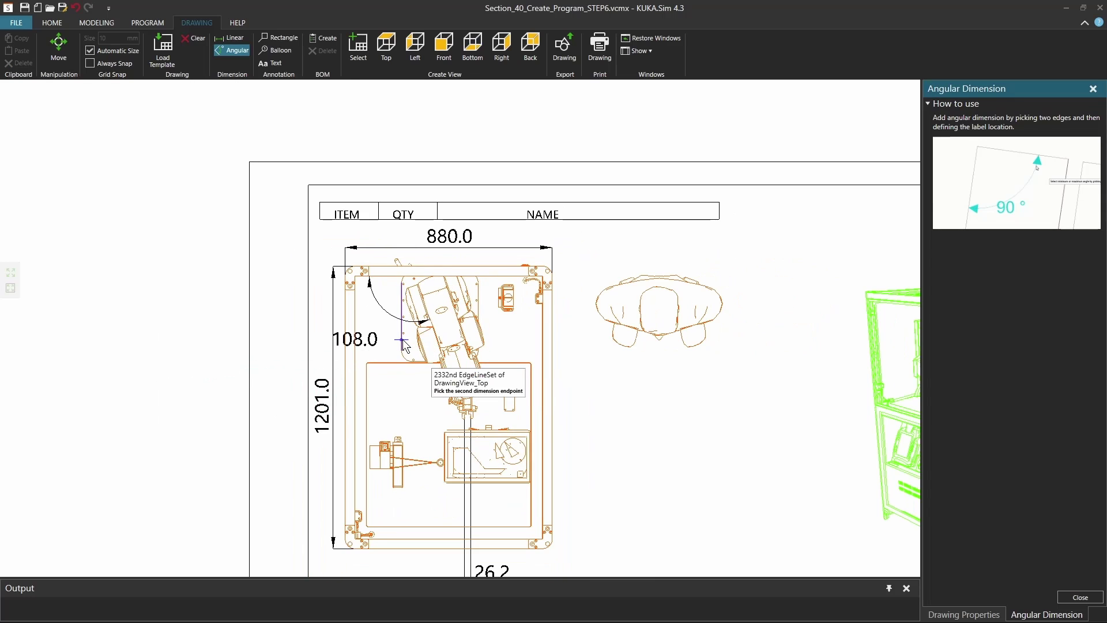
{"action": "key", "text": "Escape"}
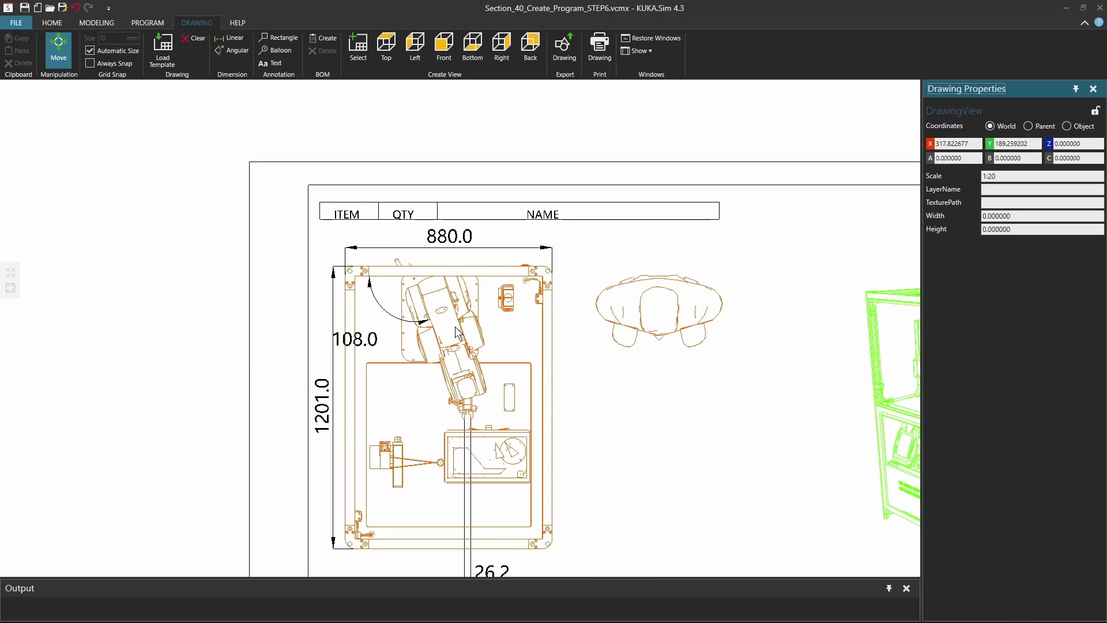
{"action": "scroll", "coordinate": [547, 366], "scroll_direction": "down", "scroll_amount": 3}
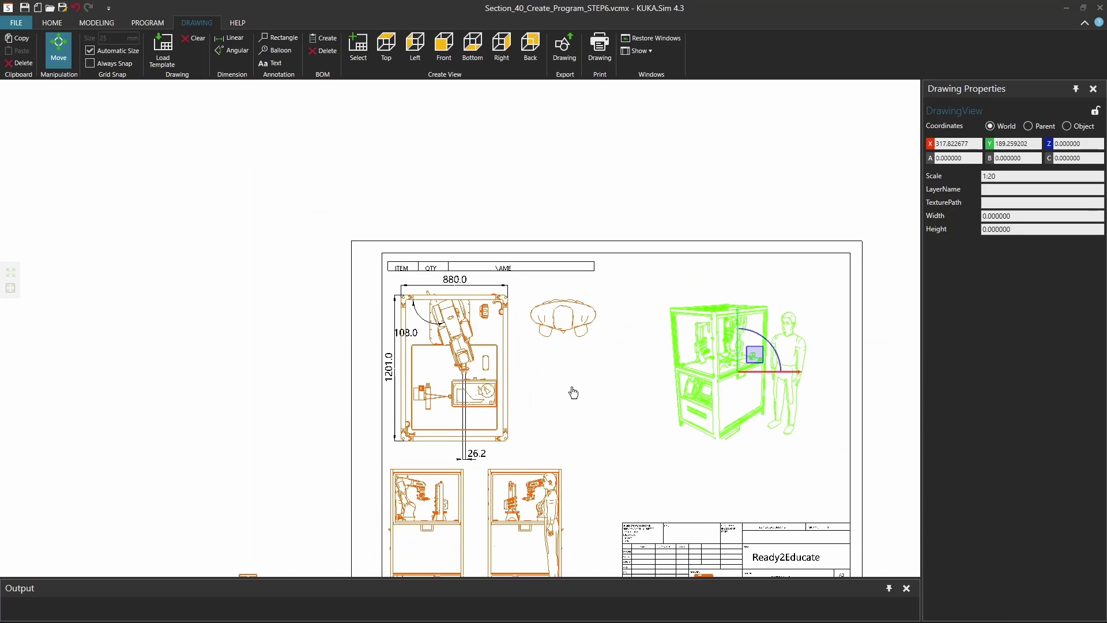
{"action": "middle_click_drag", "start_coordinate": [573, 392], "coordinate": [545, 363]}
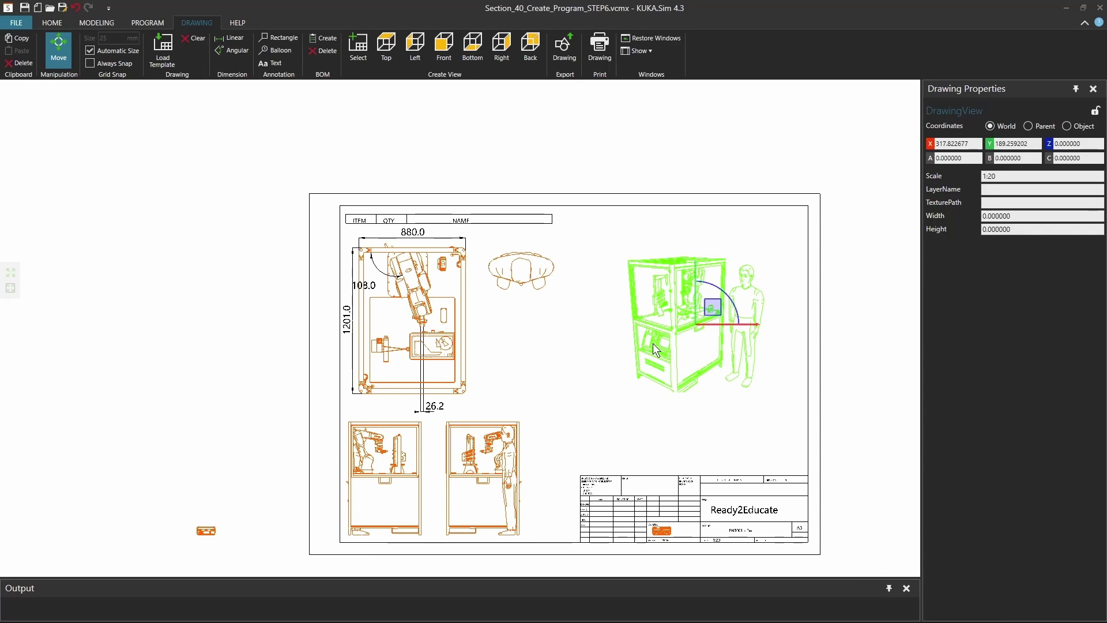
{"action": "left_click", "coordinate": [85, 22]}
{"action": "left_click", "coordinate": [628, 279]}
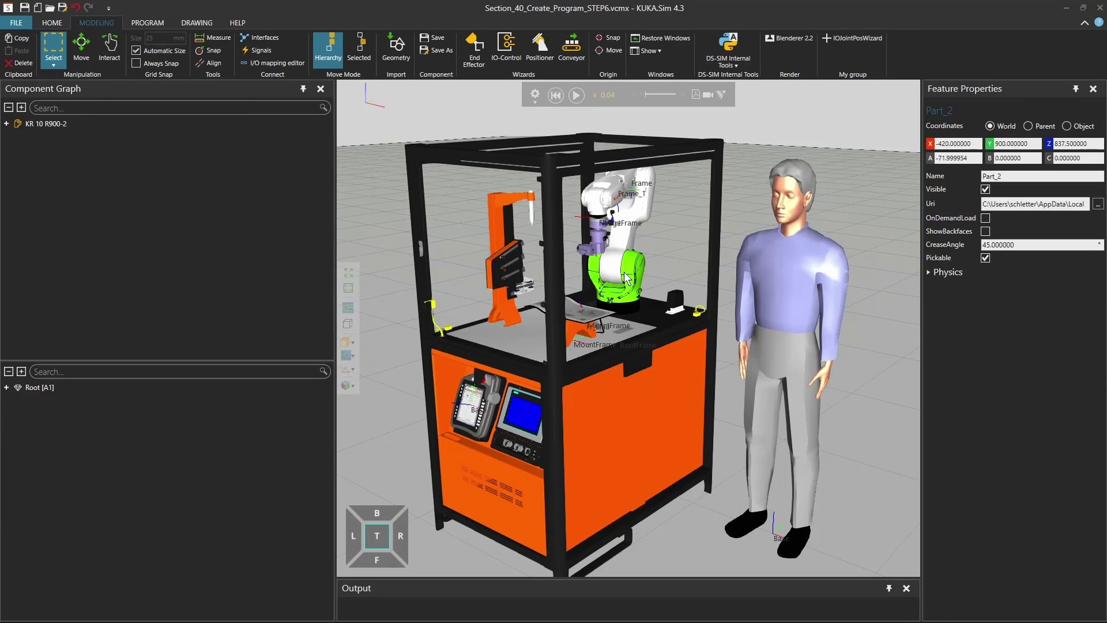
{"action": "double_click", "coordinate": [18, 125]}
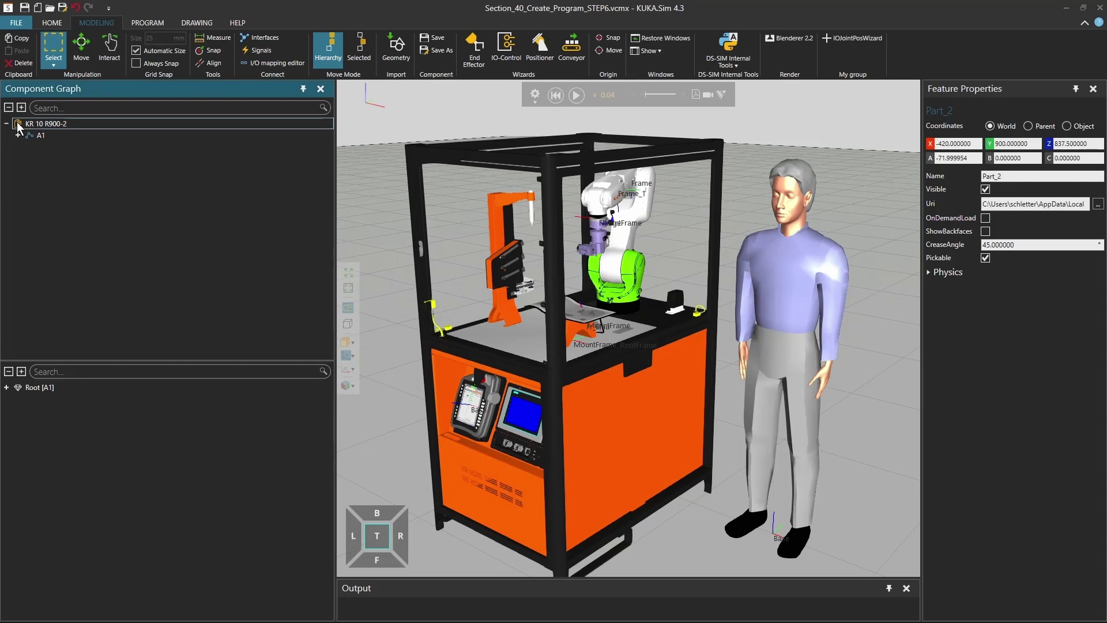
{"action": "left_click", "coordinate": [30, 123]}
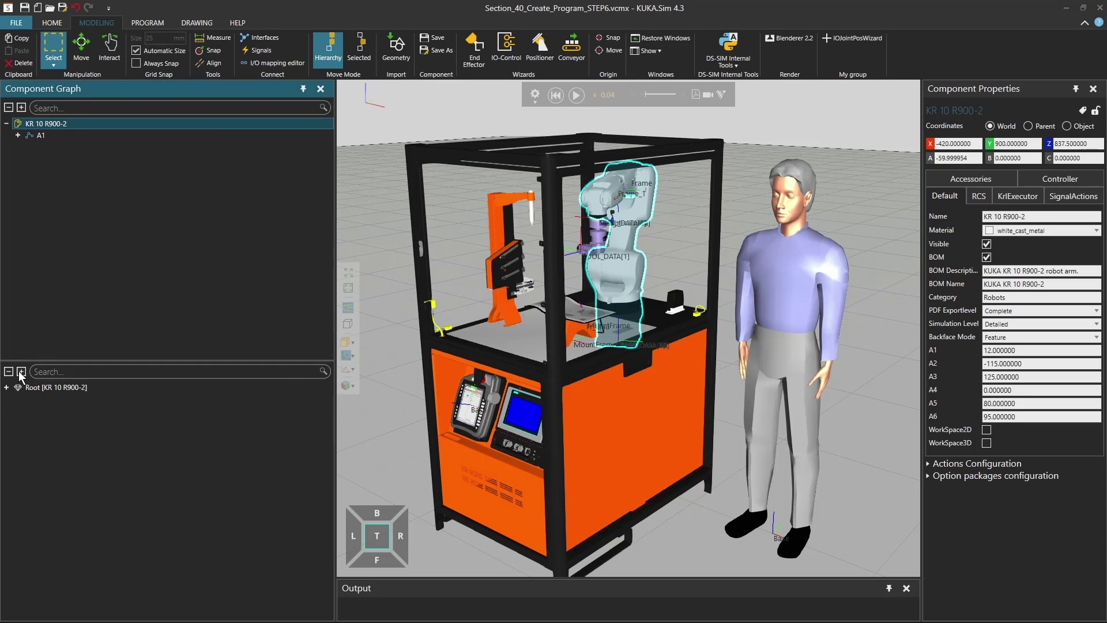
{"action": "left_click", "coordinate": [23, 371]}
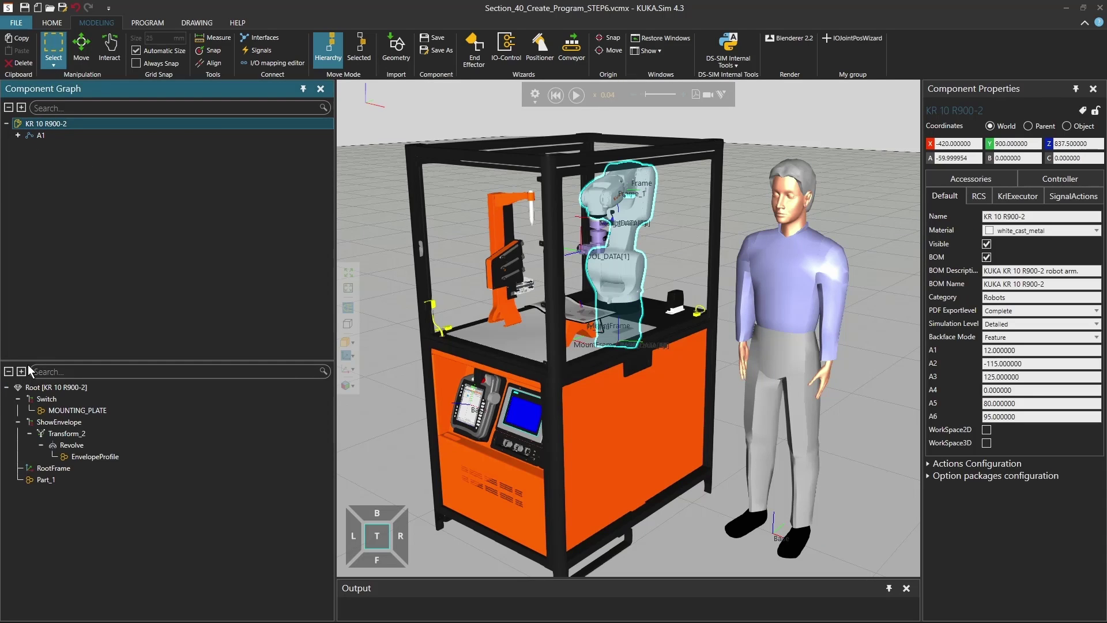
{"action": "left_click", "coordinate": [62, 469]}
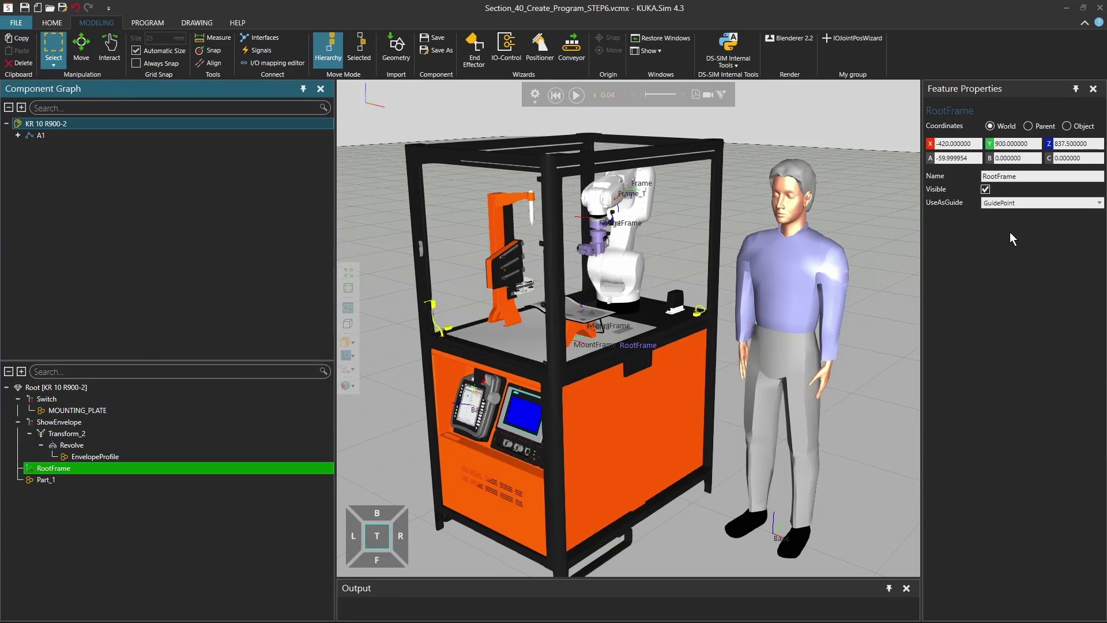
{"action": "left_click", "coordinate": [998, 203]}
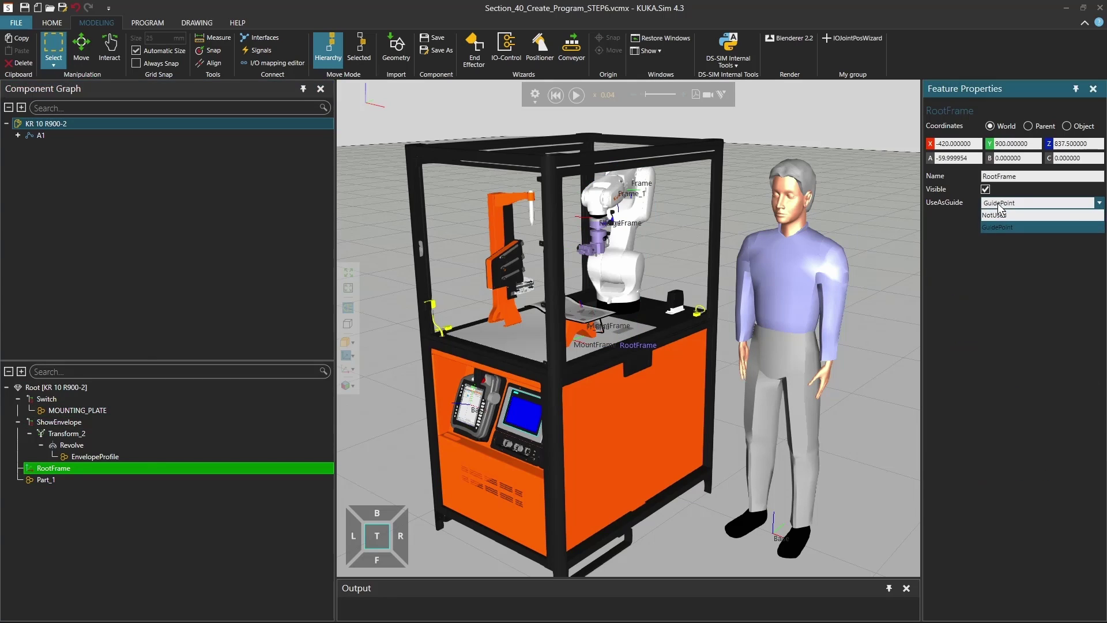
{"action": "left_click", "coordinate": [1010, 227]}
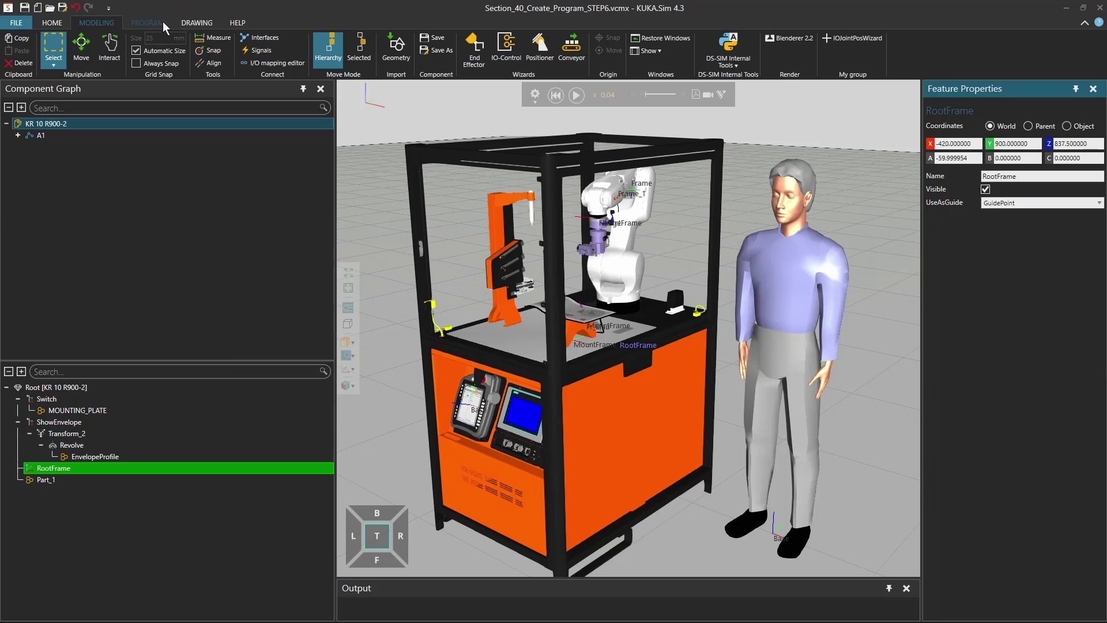
{"action": "left_click", "coordinate": [195, 23]}
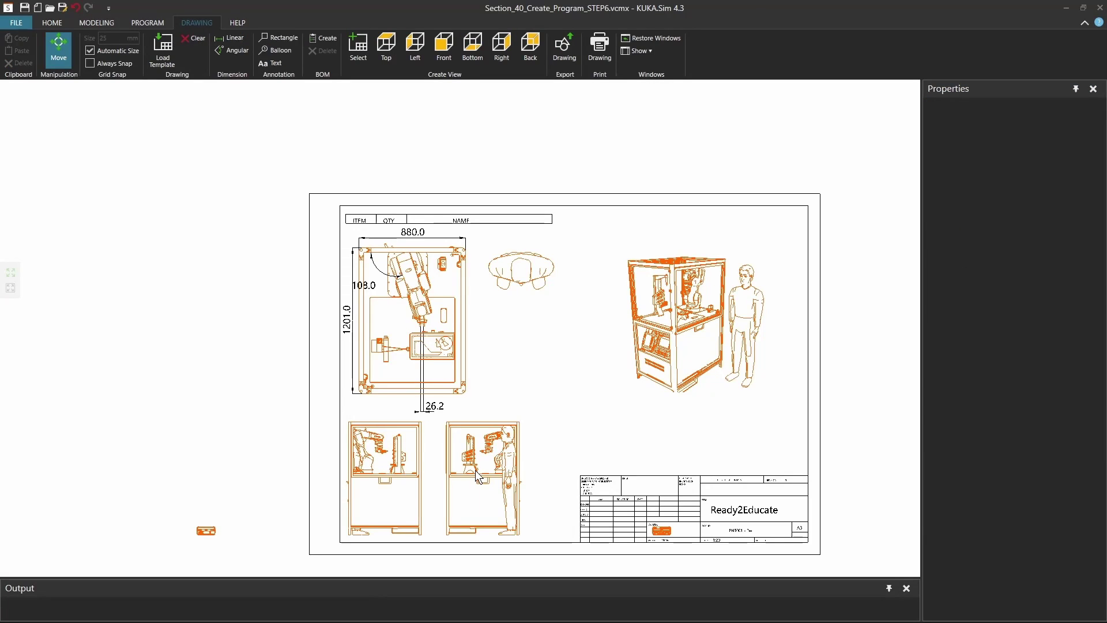
Dimension the 1015.0 height from the robot root frame to the top of the left view frame
{"action": "scroll", "coordinate": [464, 486], "scroll_direction": "up", "scroll_amount": 2}
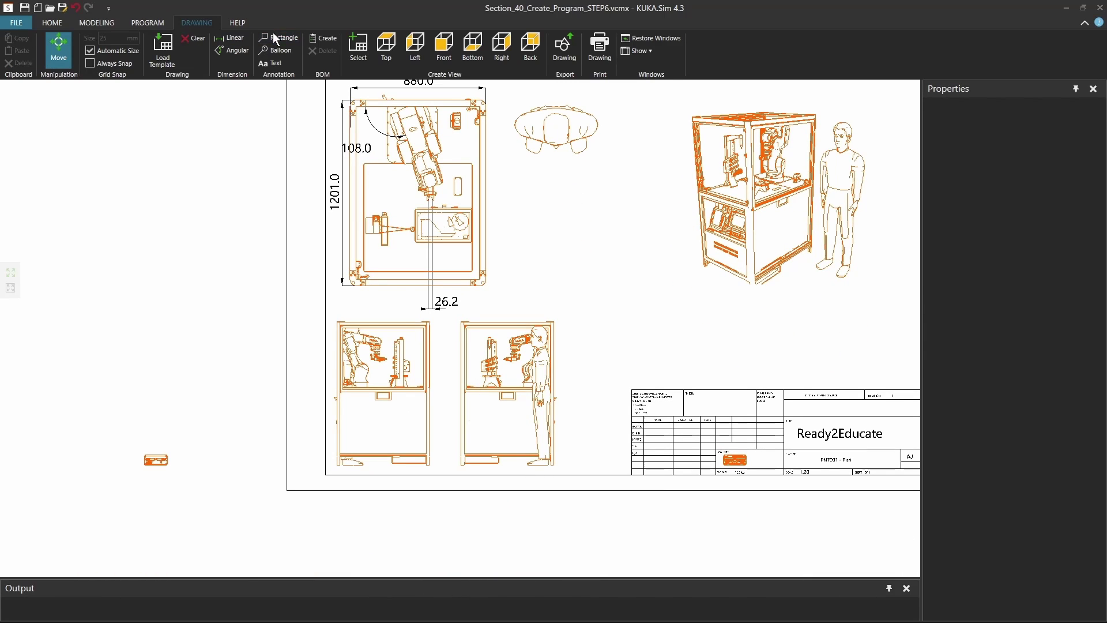
{"action": "left_click", "coordinate": [232, 38]}
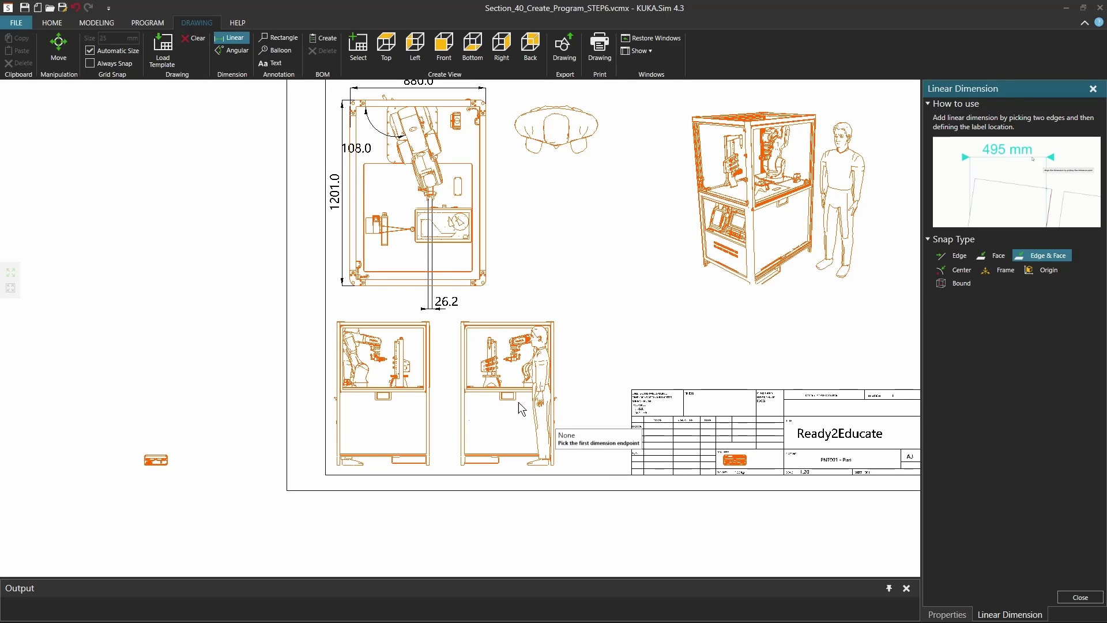
{"action": "left_click", "coordinate": [359, 400]}
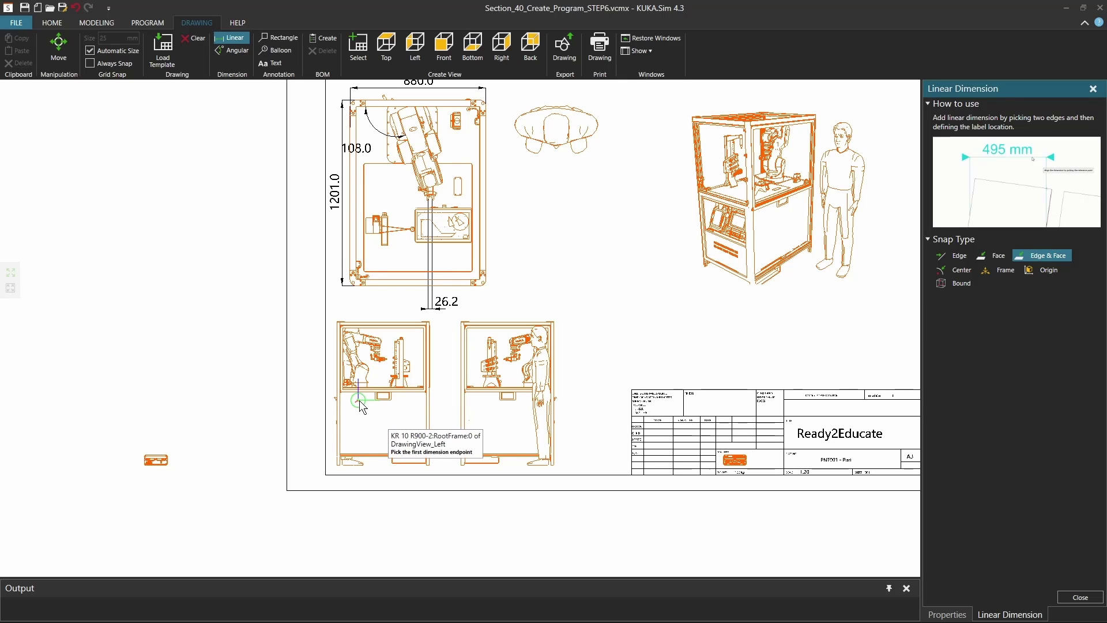
{"action": "left_click", "coordinate": [339, 321]}
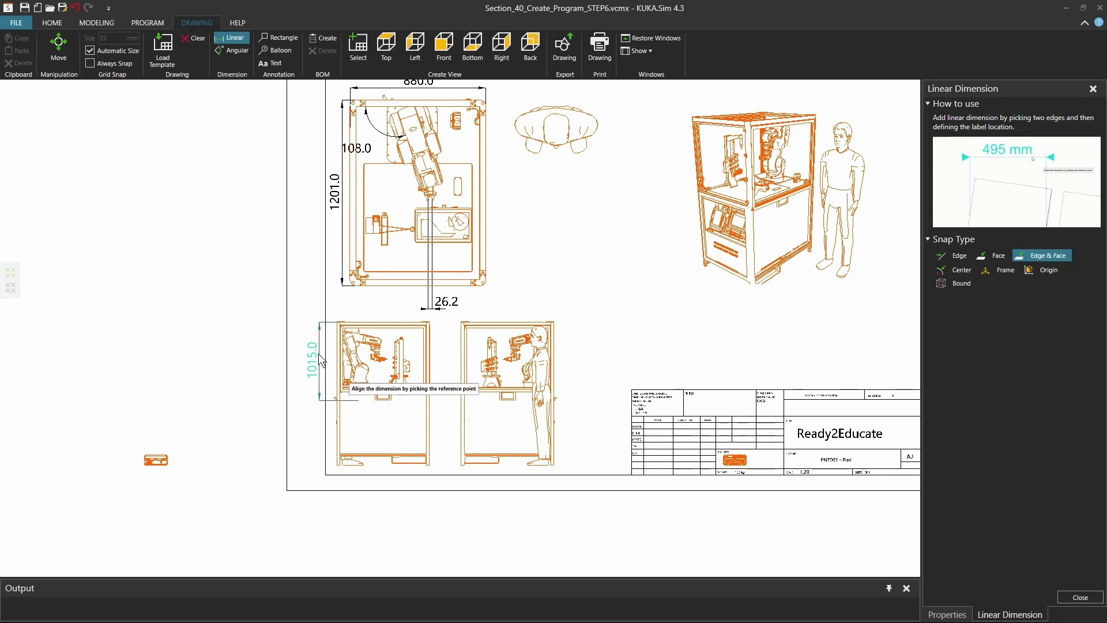
{"action": "left_click", "coordinate": [451, 363]}
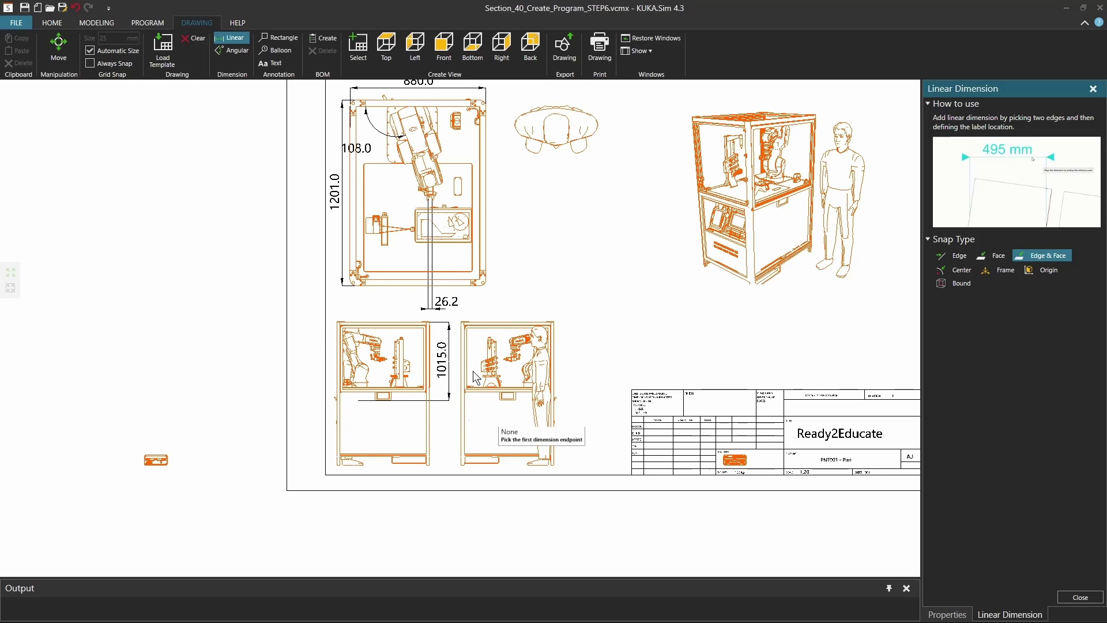
{"action": "scroll", "coordinate": [604, 290], "scroll_direction": "down", "scroll_amount": 2}
{"action": "middle_click_drag", "start_coordinate": [604, 289], "coordinate": [514, 326]}
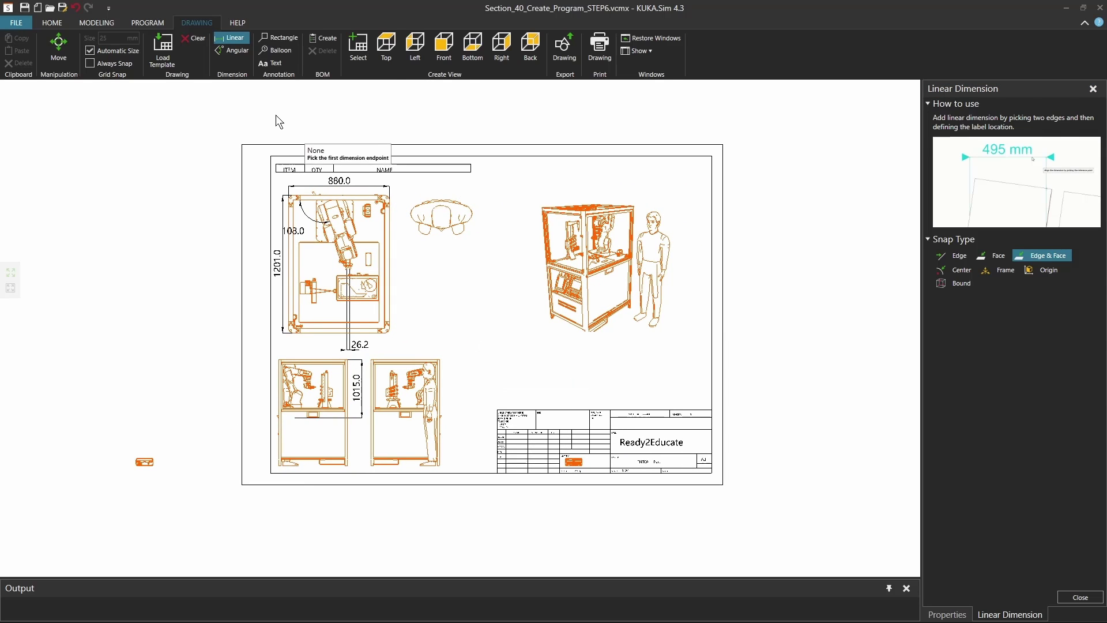
Place an Annotation 1 rectangle label on the top view
{"action": "left_click", "coordinate": [271, 39]}
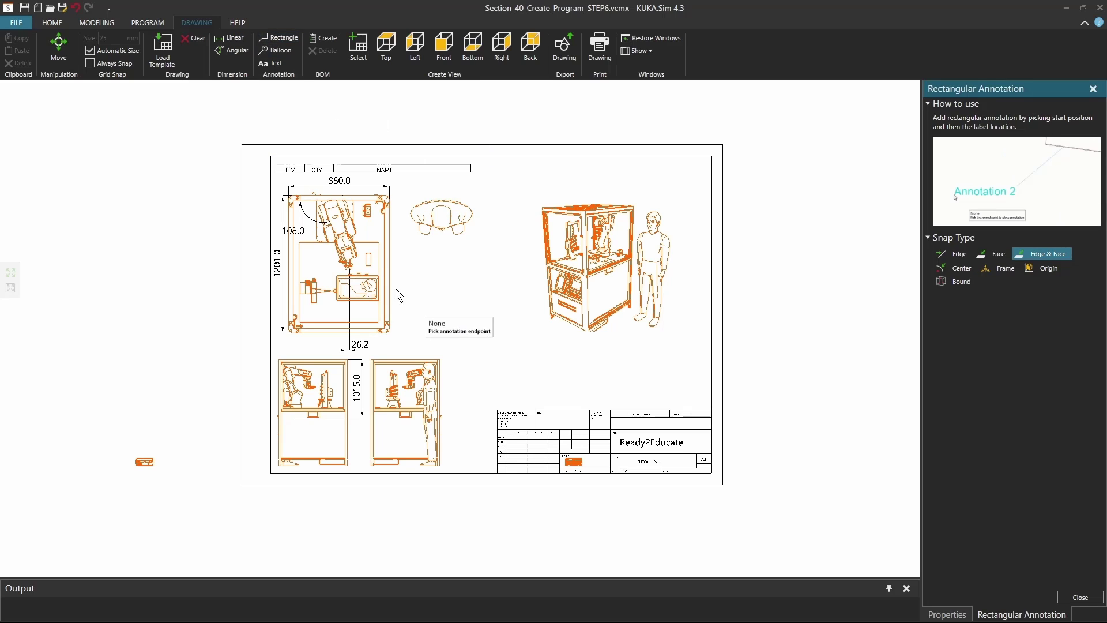
{"action": "left_click", "coordinate": [390, 293]}
{"action": "left_click", "coordinate": [411, 280]}
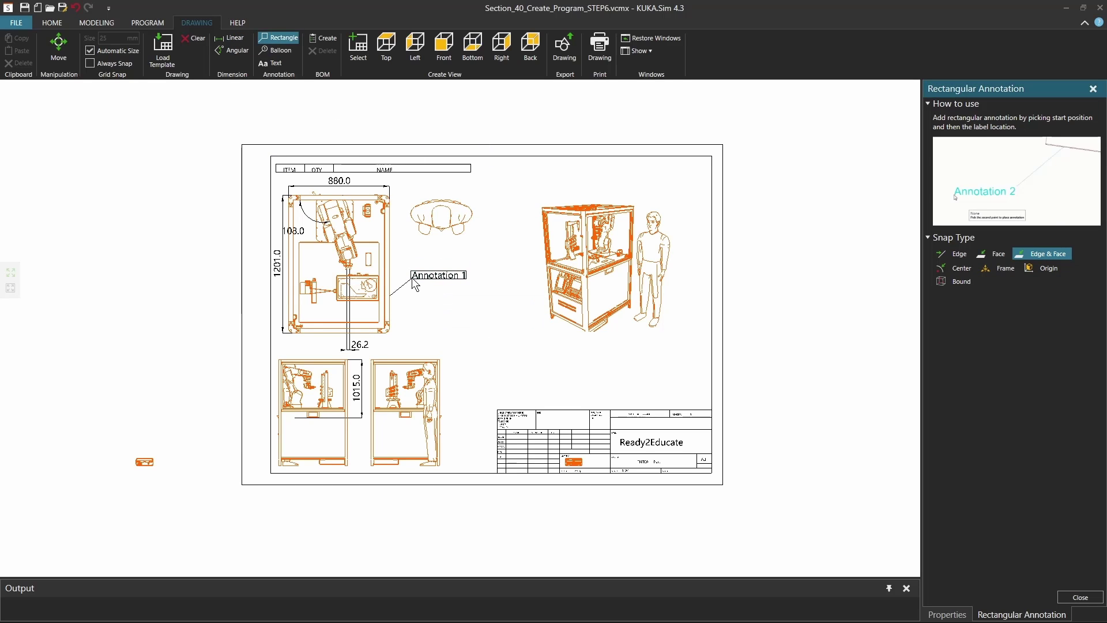
Add balloon 1 above the lower-right view and check its text property
{"action": "left_click", "coordinate": [279, 51]}
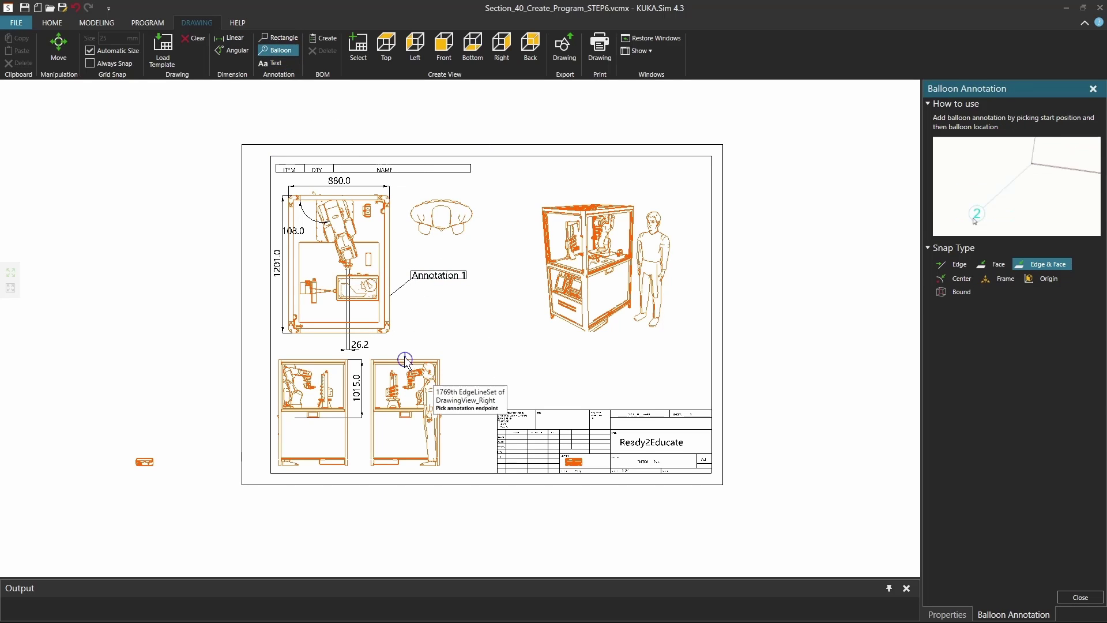
{"action": "left_click", "coordinate": [405, 359]}
{"action": "left_click", "coordinate": [439, 328]}
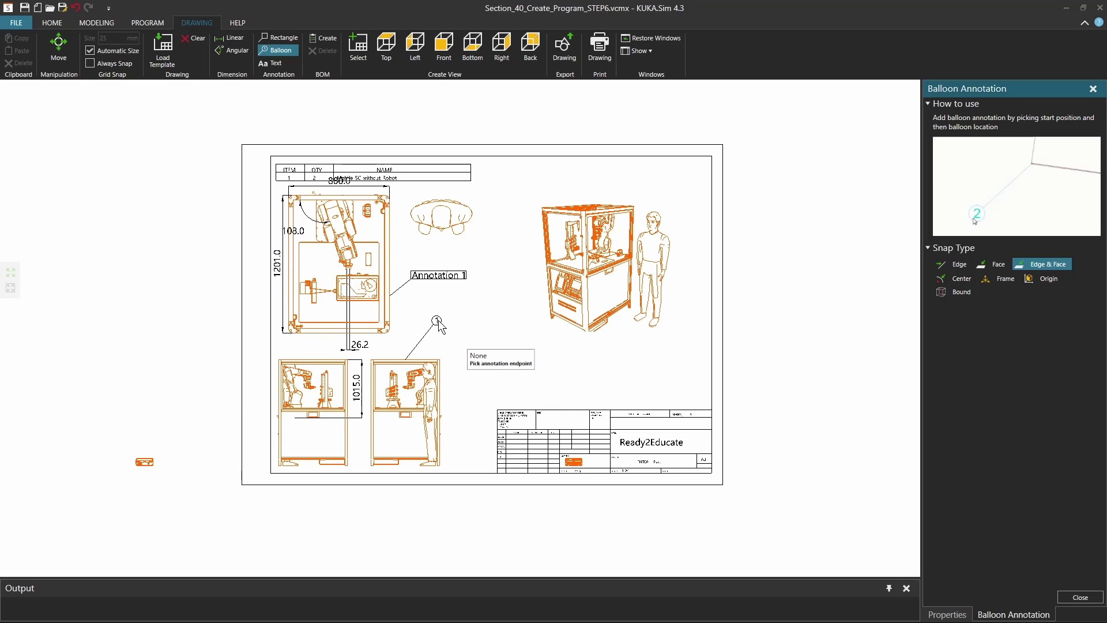
{"action": "scroll", "coordinate": [440, 330], "scroll_direction": "up", "scroll_amount": 3}
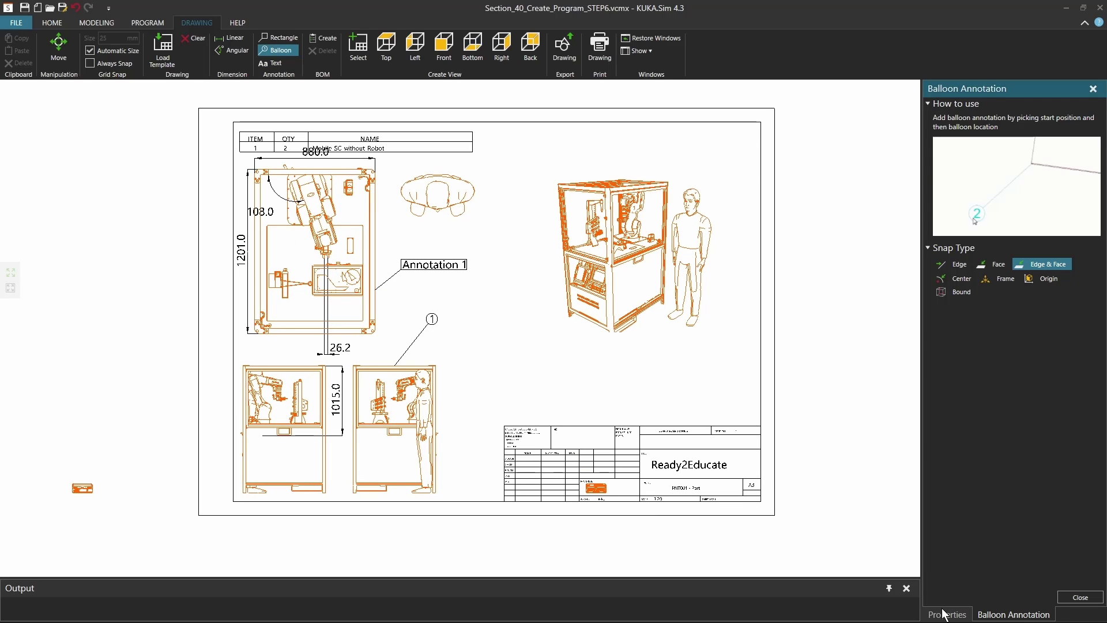
{"action": "left_click", "coordinate": [945, 615]}
{"action": "left_click", "coordinate": [434, 323]}
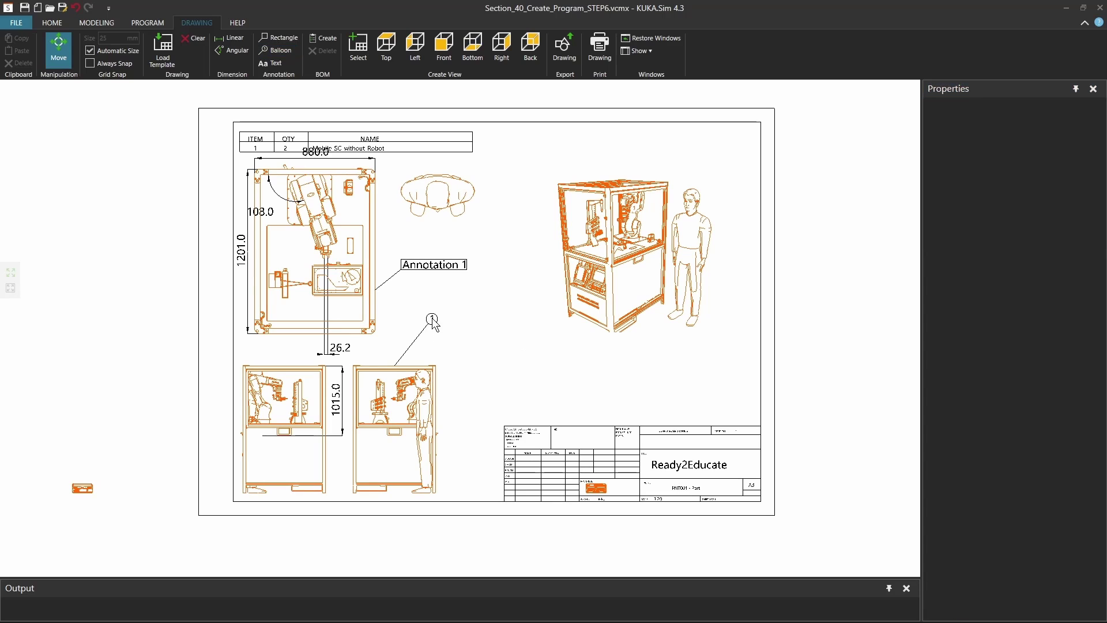
{"action": "left_click", "coordinate": [433, 323]}
{"action": "left_click", "coordinate": [957, 193]}
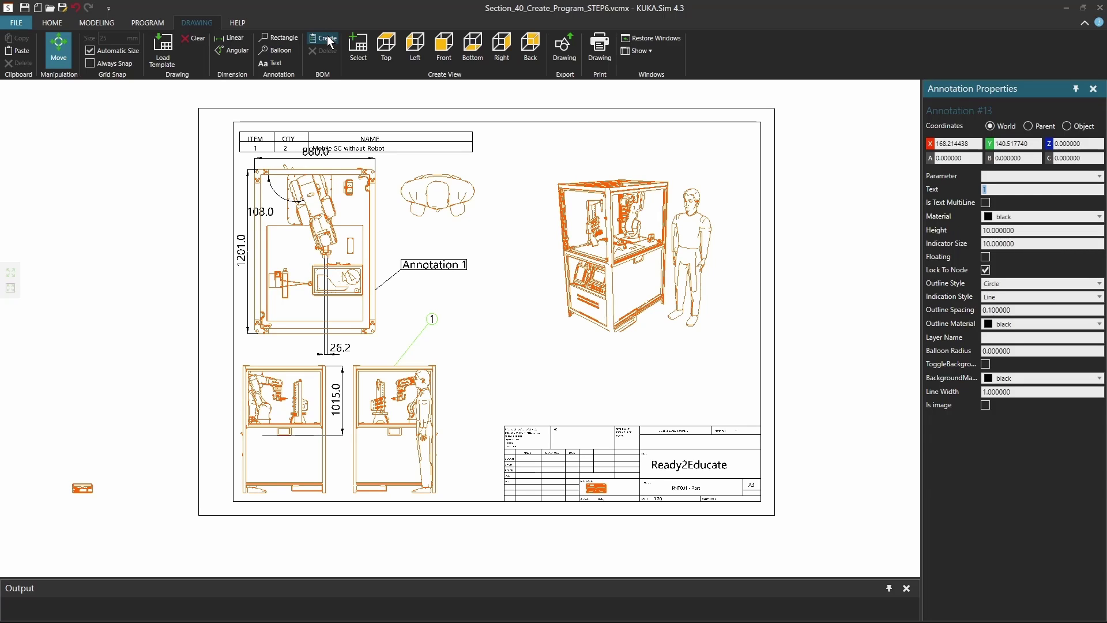
{"action": "left_click", "coordinate": [403, 397]}
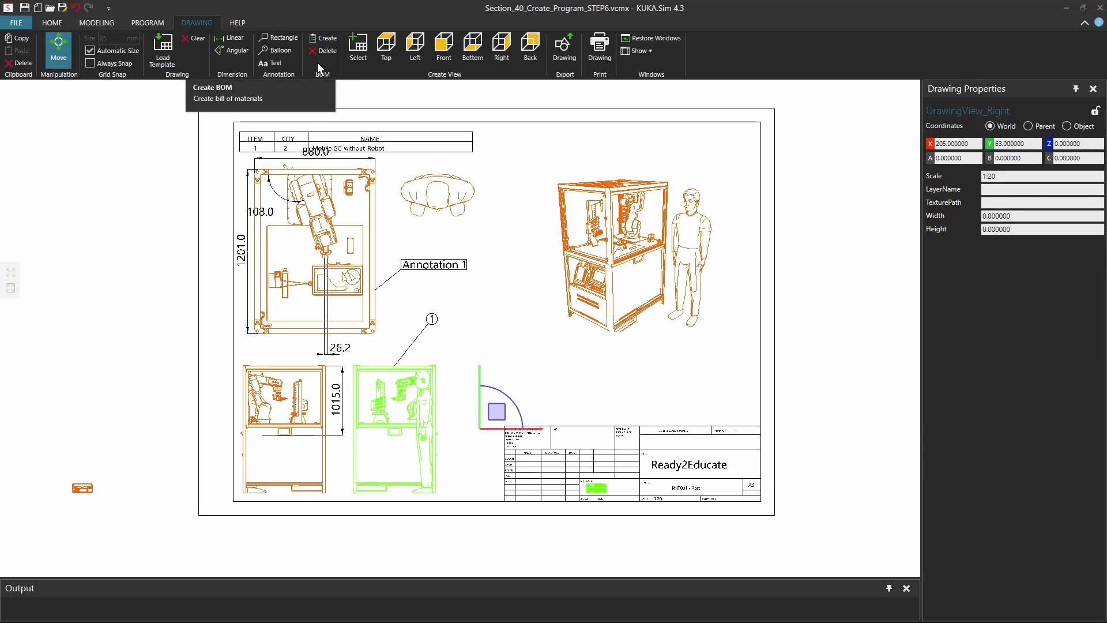
Generate the 10-part BOM with balloons and move the top view to the sheet's upper right
{"action": "left_click", "coordinate": [327, 39]}
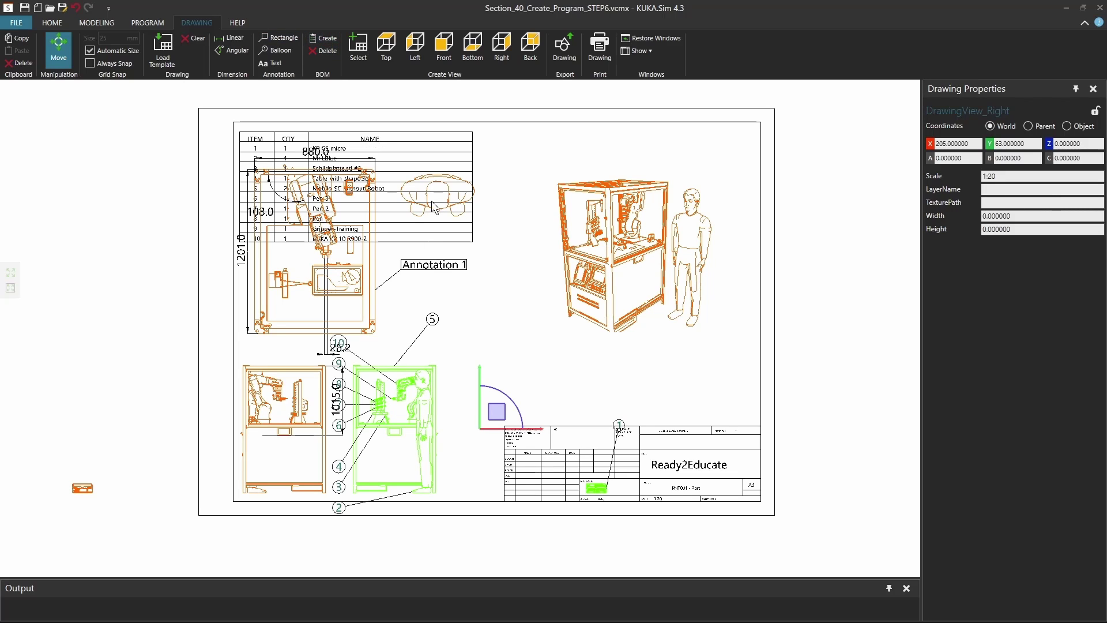
{"action": "left_click", "coordinate": [413, 141]}
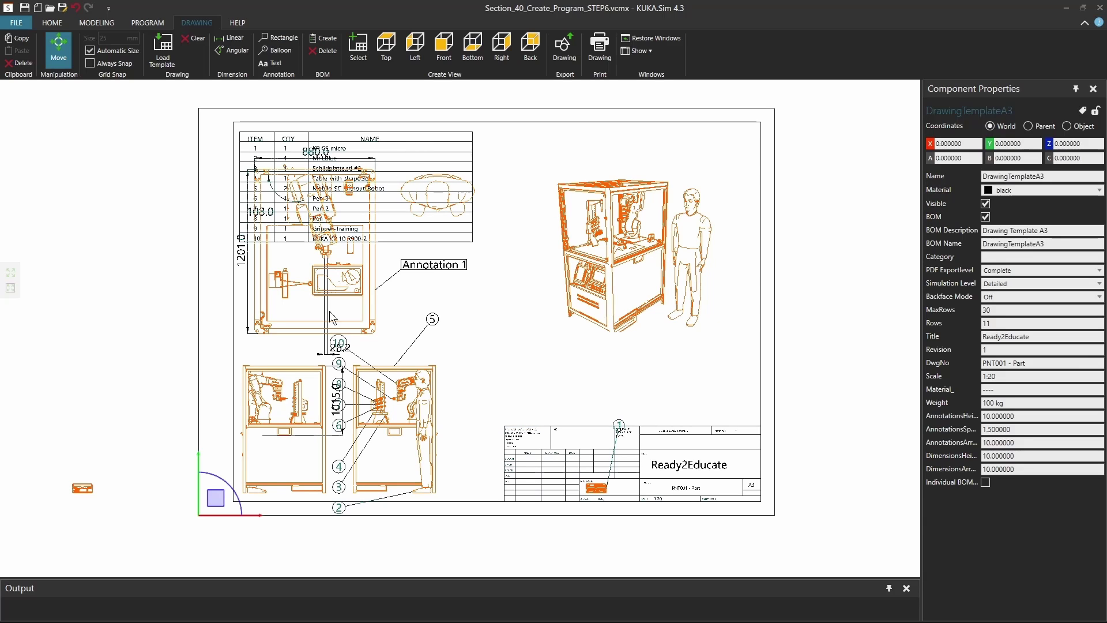
{"action": "left_click", "coordinate": [358, 280]}
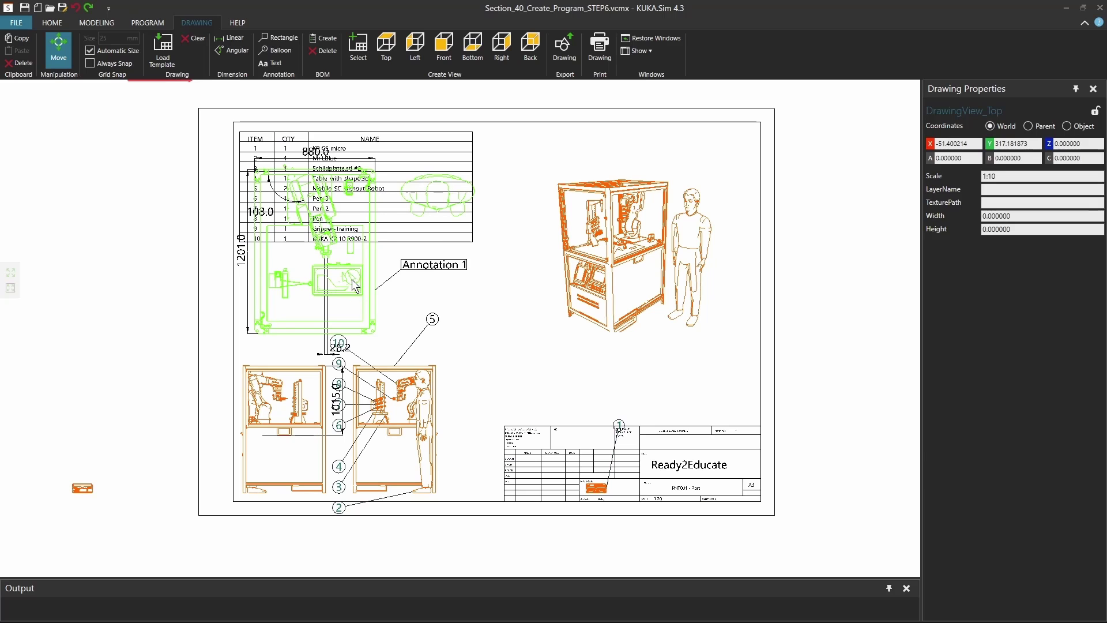
{"action": "left_click_drag", "start_coordinate": [352, 279], "coordinate": [596, 266]}
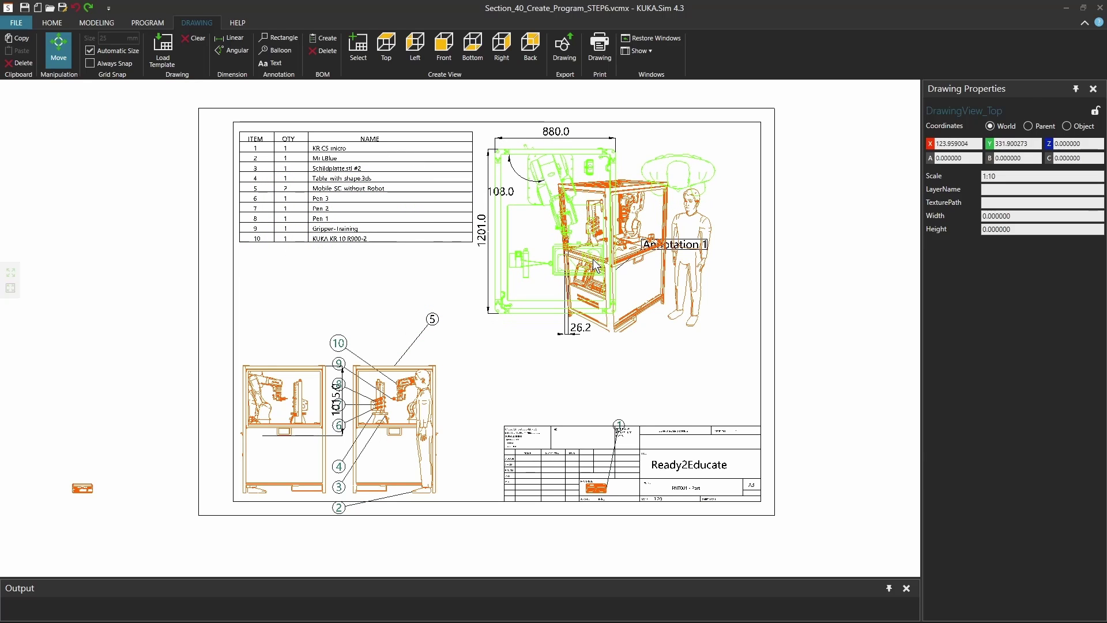
{"action": "left_click", "coordinate": [670, 278]}
Move the isometric view to the lower right and set its scale to 1:50
{"action": "mouse_move", "coordinate": [660, 278]}
{"action": "left_mouse_down"}
{"action": "mouse_move", "coordinate": [701, 386]}
{"action": "mouse_move", "coordinate": [732, 369]}
{"action": "mouse_move", "coordinate": [708, 374]}
{"action": "left_mouse_up"}
{"action": "left_click", "coordinate": [991, 176]}
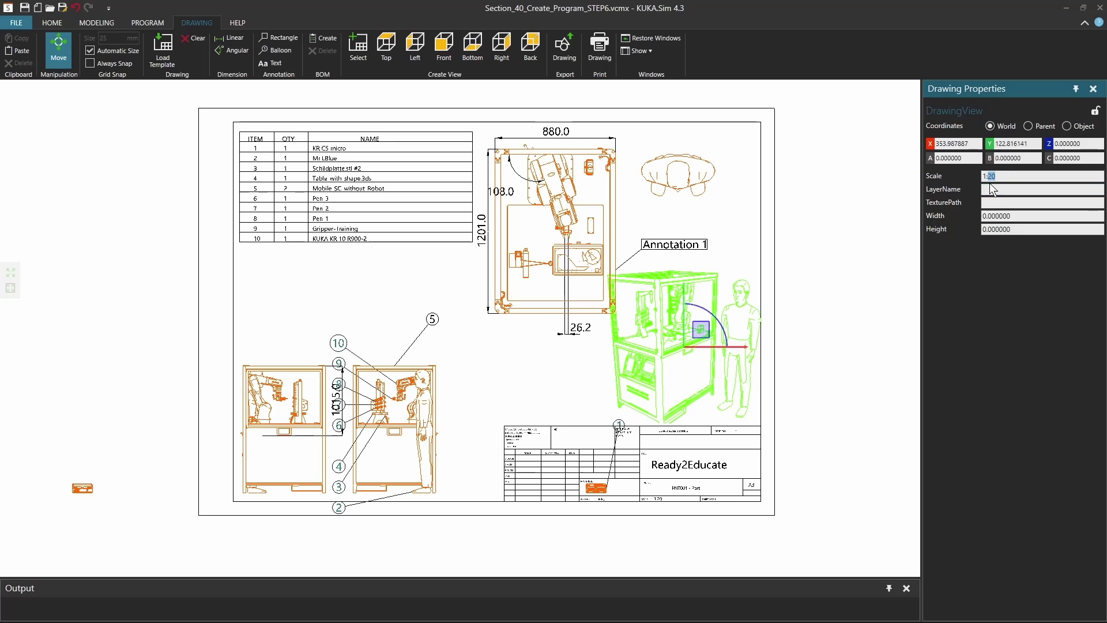
{"action": "type", "text": "50"}
{"action": "key", "text": "Return"}
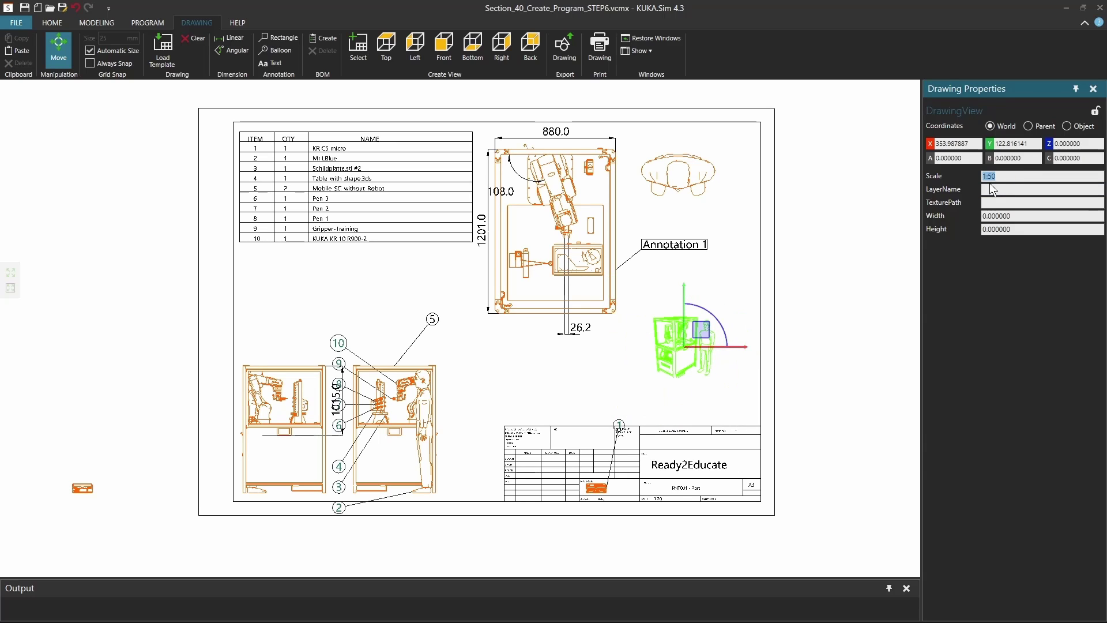
{"action": "left_click", "coordinate": [665, 342]}
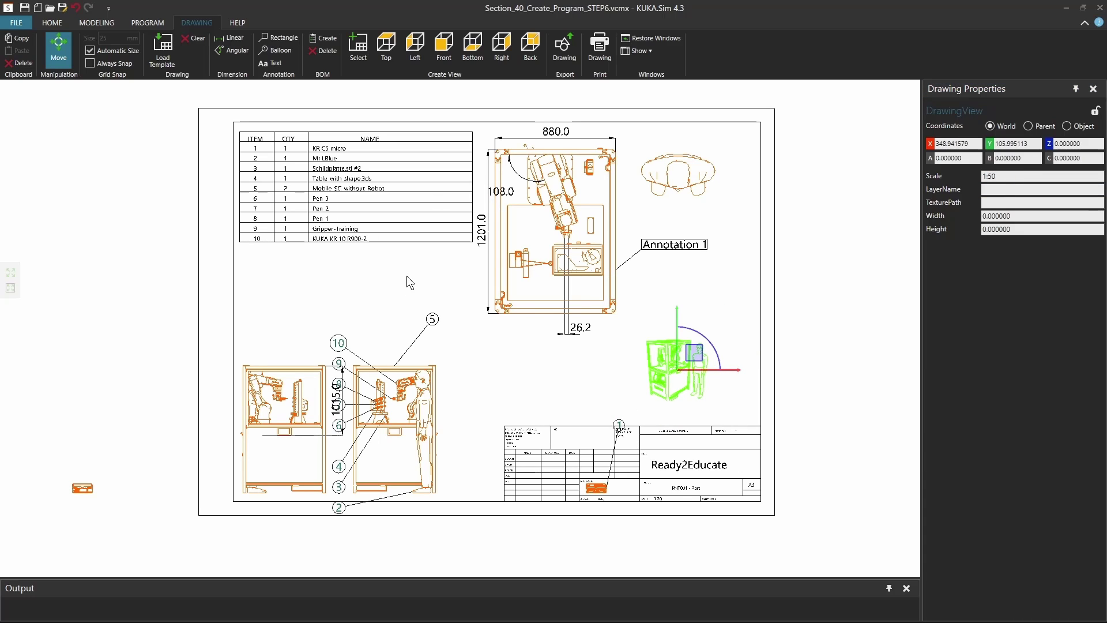
{"action": "left_click", "coordinate": [566, 51]}
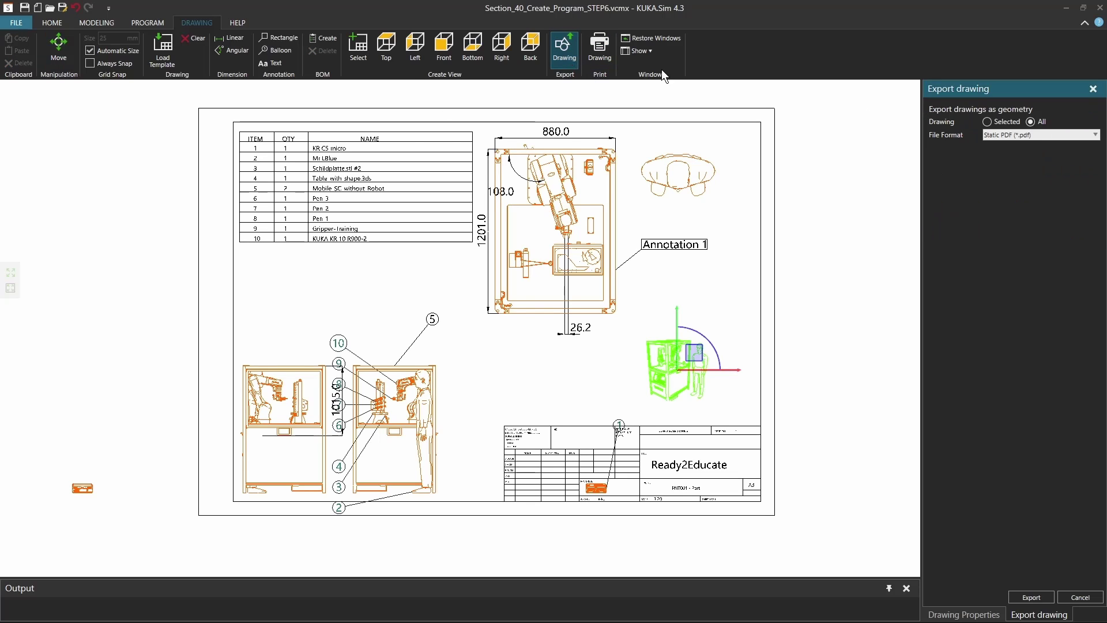
{"action": "left_click", "coordinate": [1047, 134]}
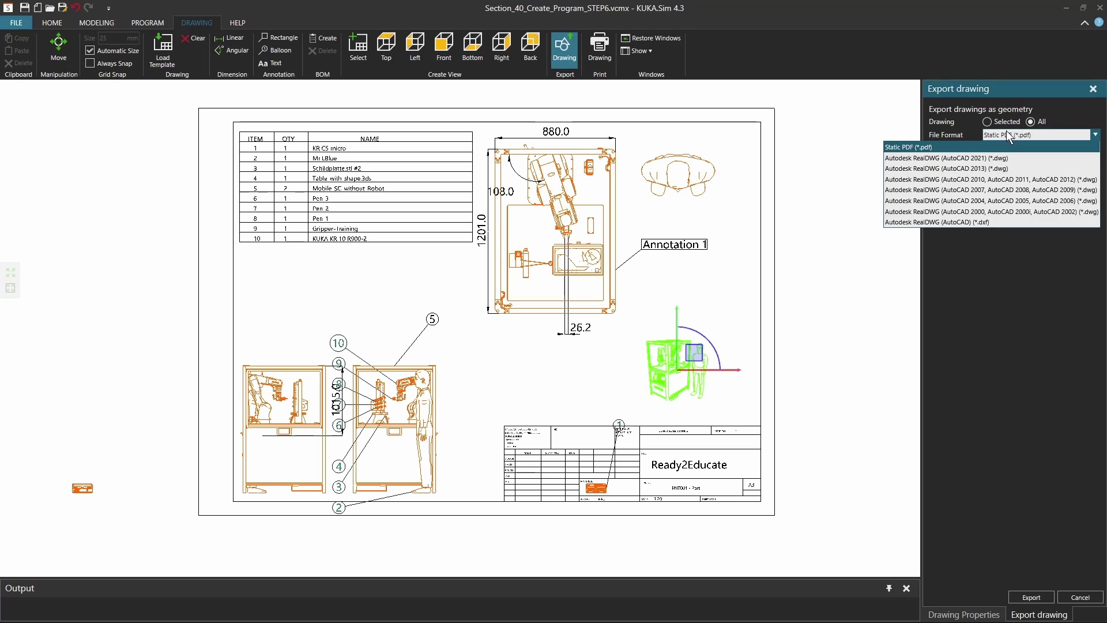
{"action": "left_click", "coordinate": [599, 50]}
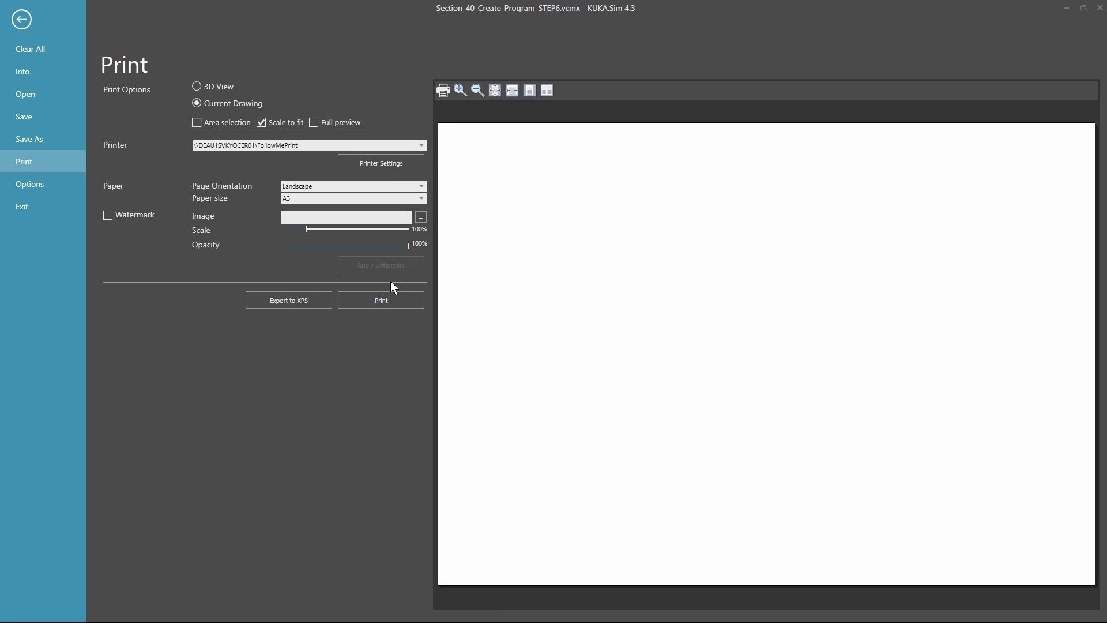
{"action": "left_click", "coordinate": [21, 19]}
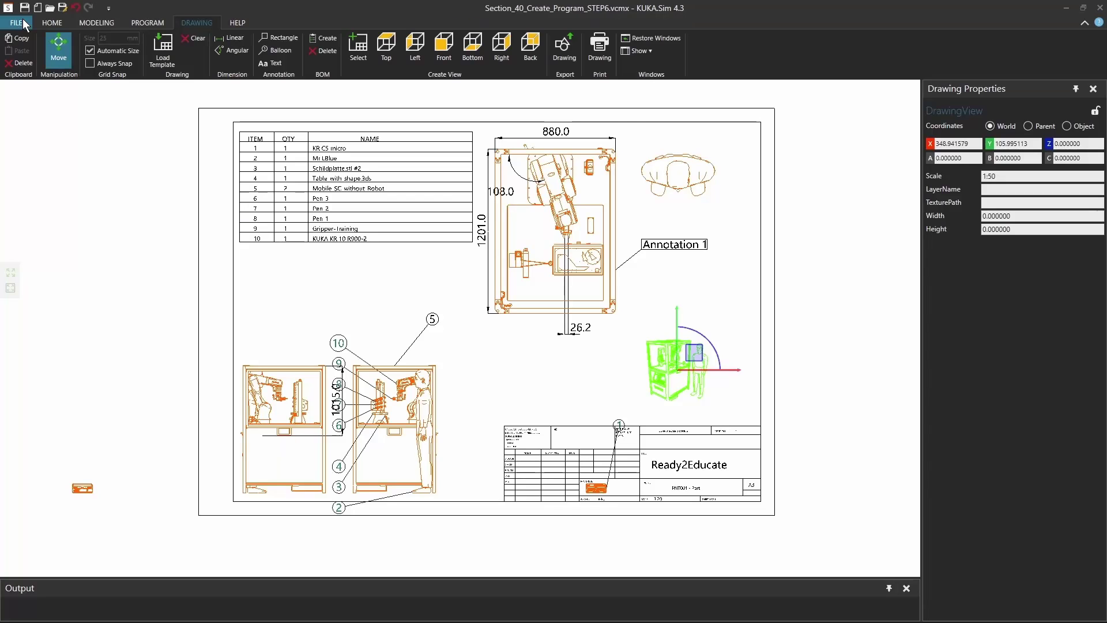
Export all drawings to Temp as Ready2Educate_Drawing.pdf and review the PDF in Acrobat
{"action": "left_click", "coordinate": [573, 48]}
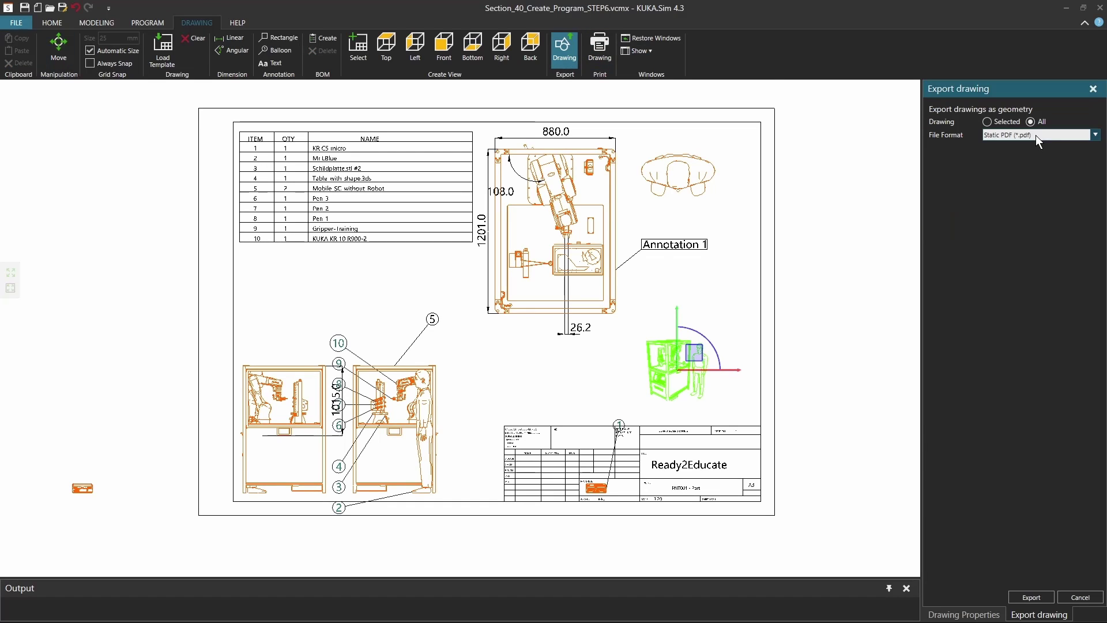
{"action": "left_click", "coordinate": [1033, 597]}
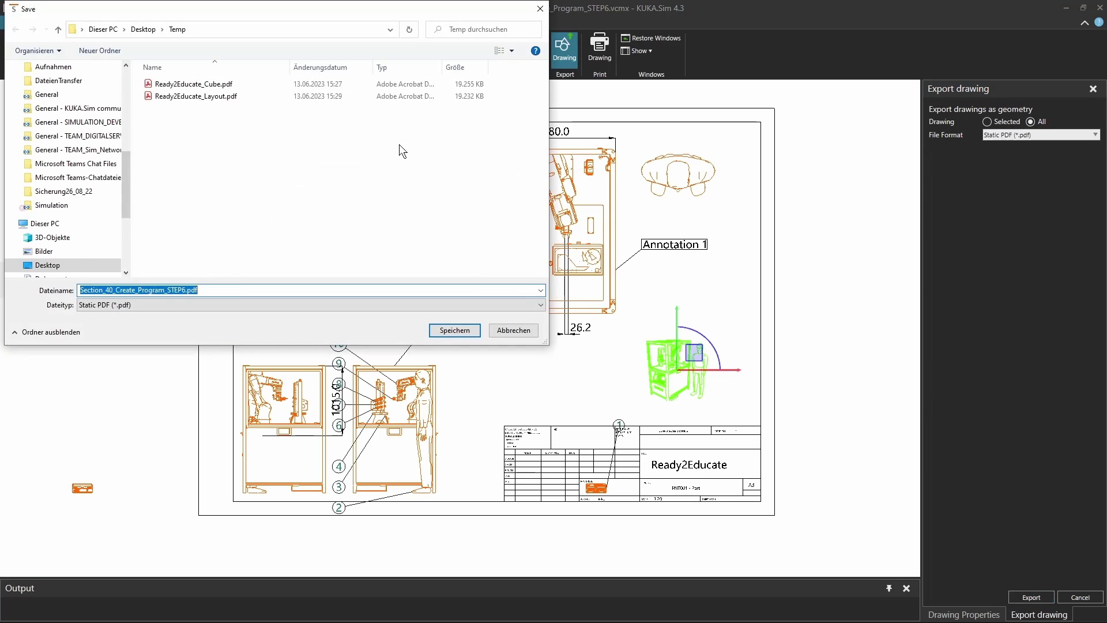
{"action": "left_click", "coordinate": [190, 95]}
{"action": "left_click", "coordinate": [153, 293]}
{"action": "left_click", "coordinate": [149, 290]}
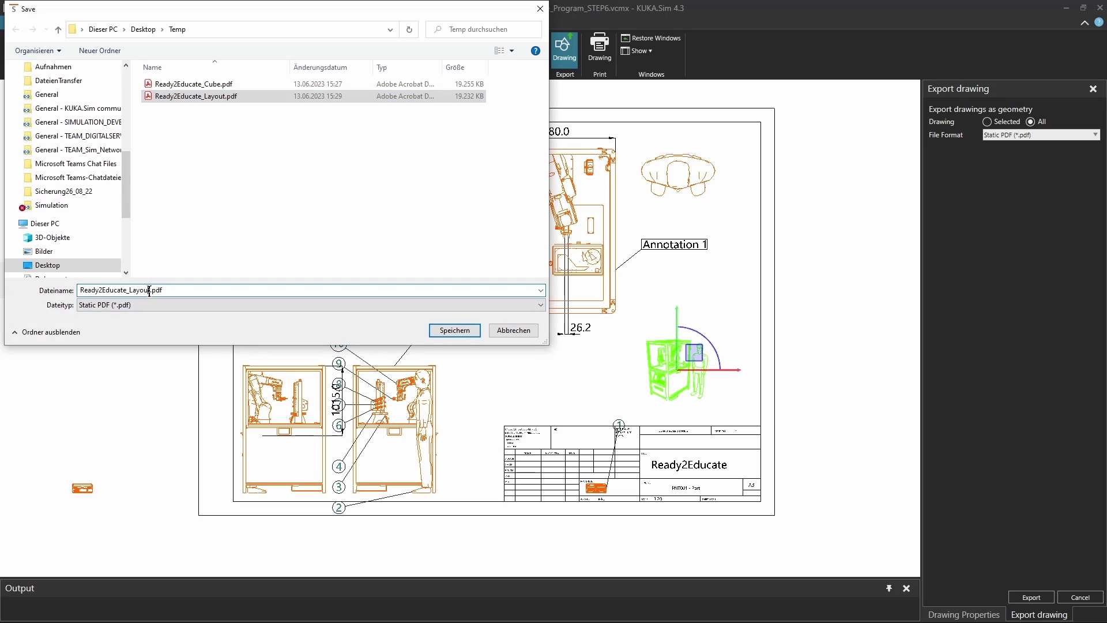
{"action": "key", "text": "BackSpace"}
{"action": "key", "text": "BackSpace"}
{"action": "key", "text": "BackSpace"}
{"action": "key", "text": "BackSpace"}
{"action": "key", "text": "BackSpace"}
{"action": "key", "text": "BackSpace"}
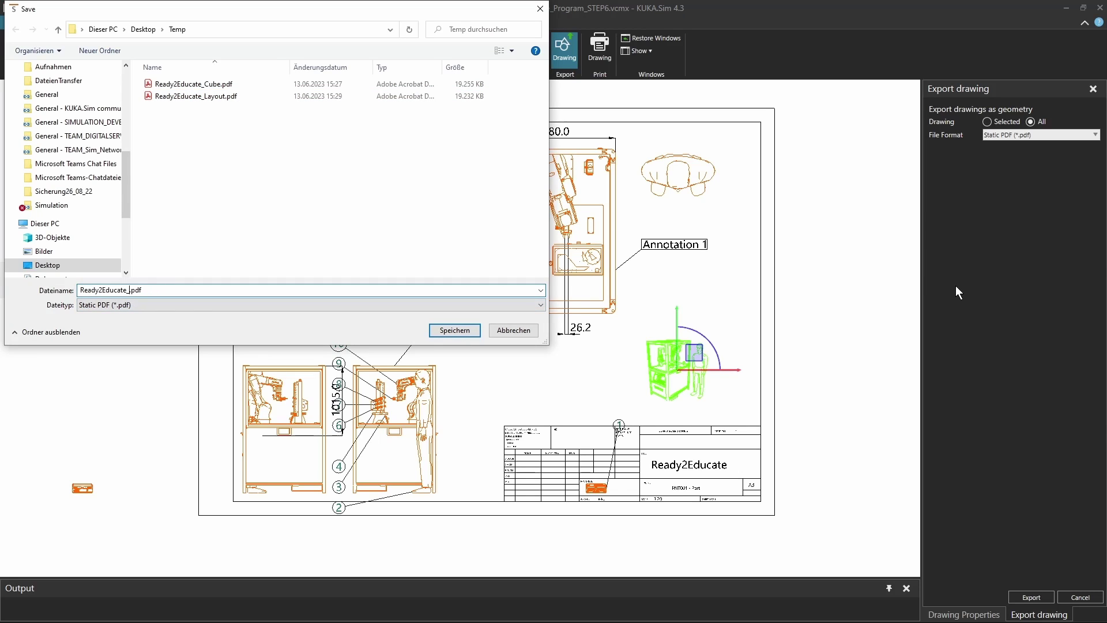
{"action": "type", "text": "Drawing"}
{"action": "key", "text": "Return"}
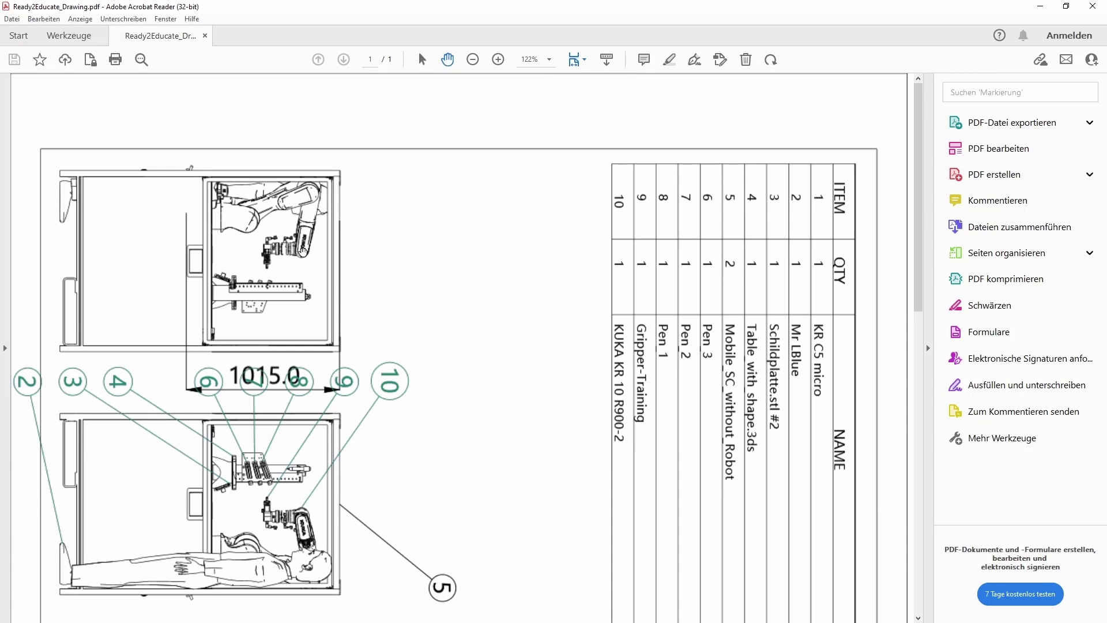
{"action": "scroll", "coordinate": [254, 346], "scroll_direction": "down", "scroll_amount": 4}
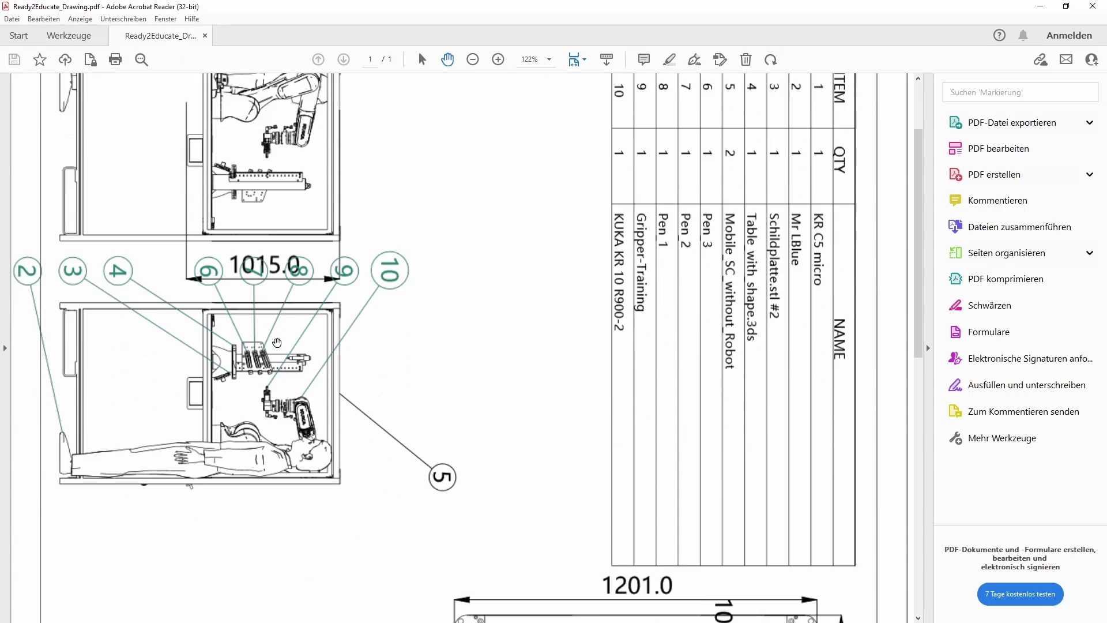